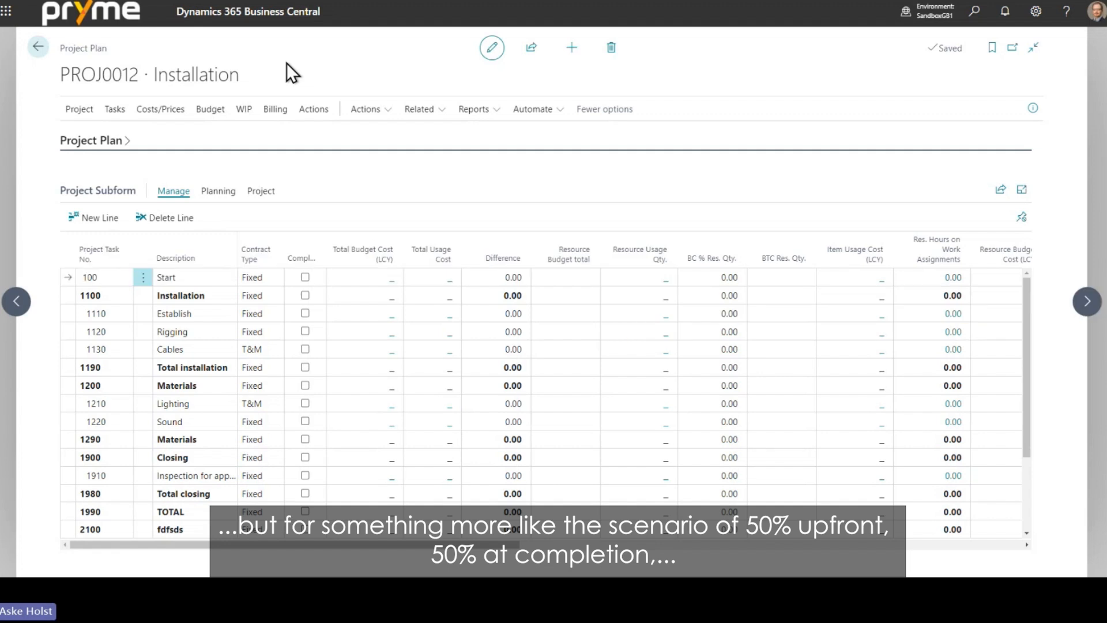
Step: Open the scheduled billings of project PROJ0012 and add a line with code 1 and description "UP-front"
{"action": "left_click", "coordinate": [276, 109]}
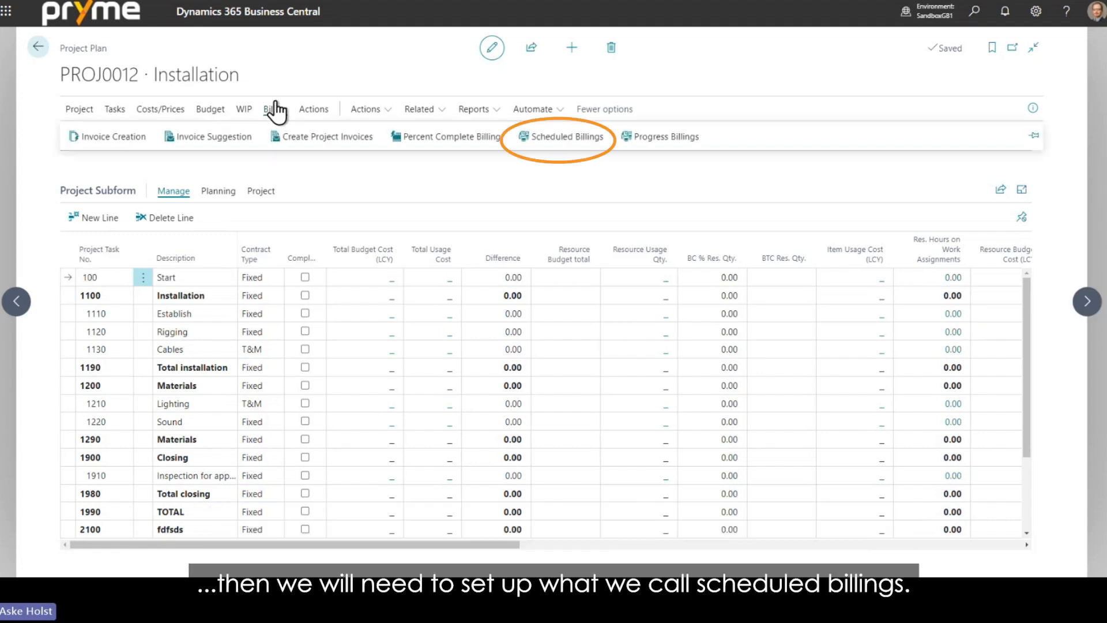
{"action": "left_click", "coordinate": [534, 144]}
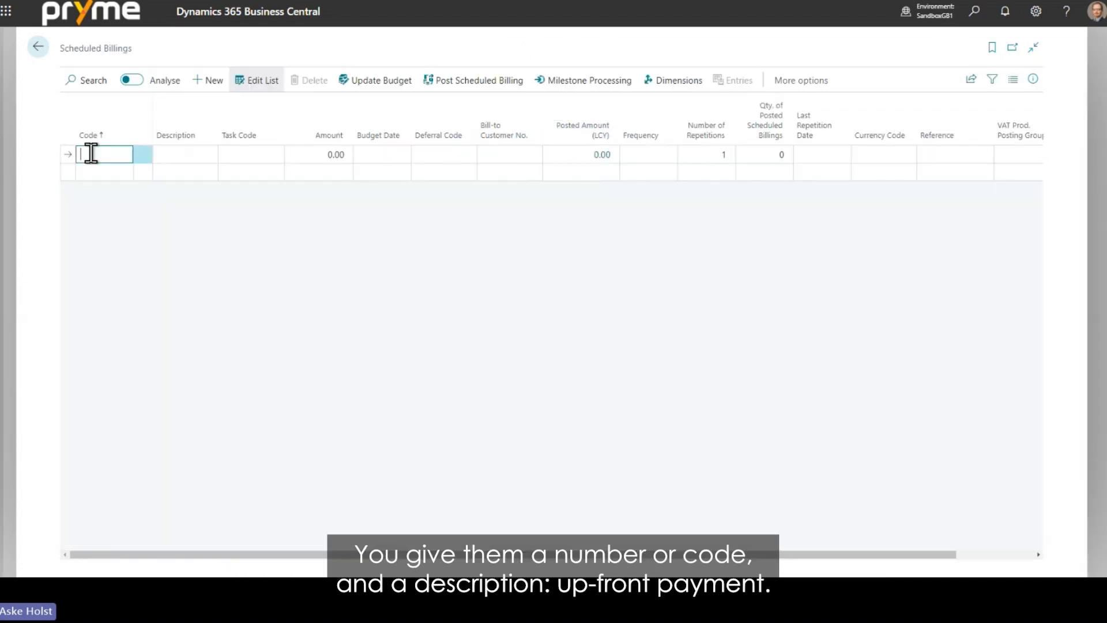
{"action": "type", "text": "1"}
{"action": "key", "text": "Tab"}
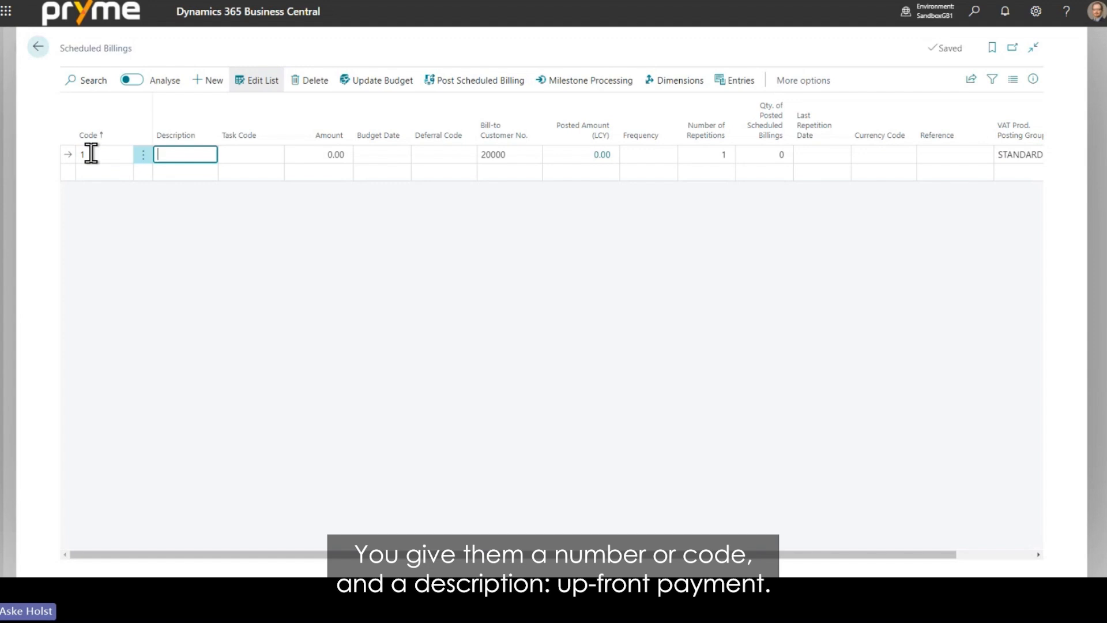
{"action": "type", "text": "UP-front"}
{"action": "key", "text": "Tab"}
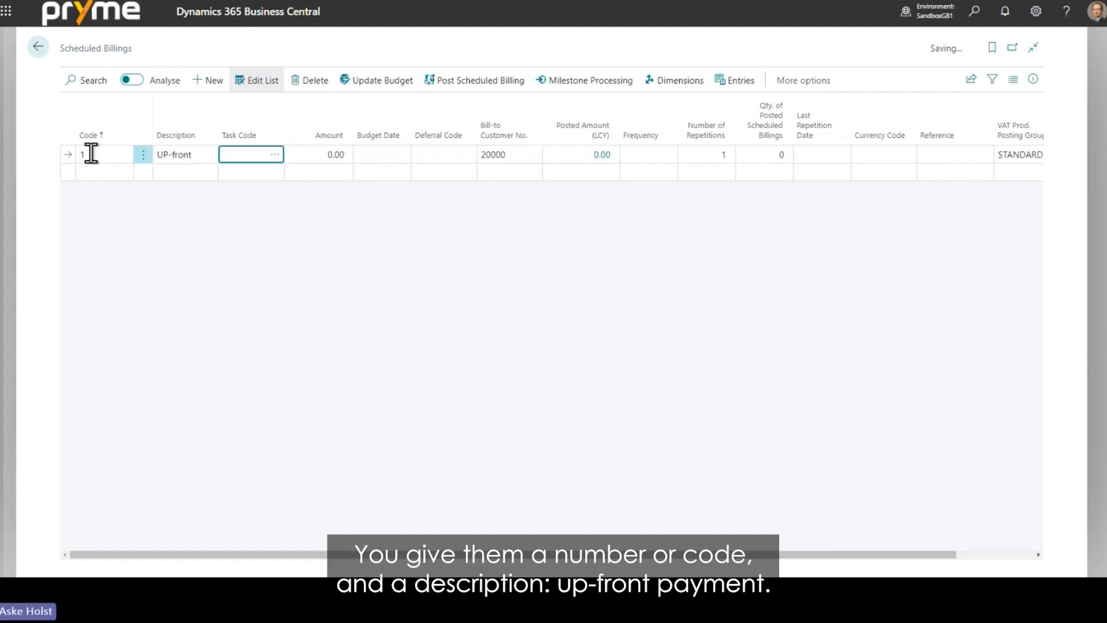
Step: Try to assign the Lighting task 1210 to the UP-front billing line
{"action": "left_click", "coordinate": [273, 157]}
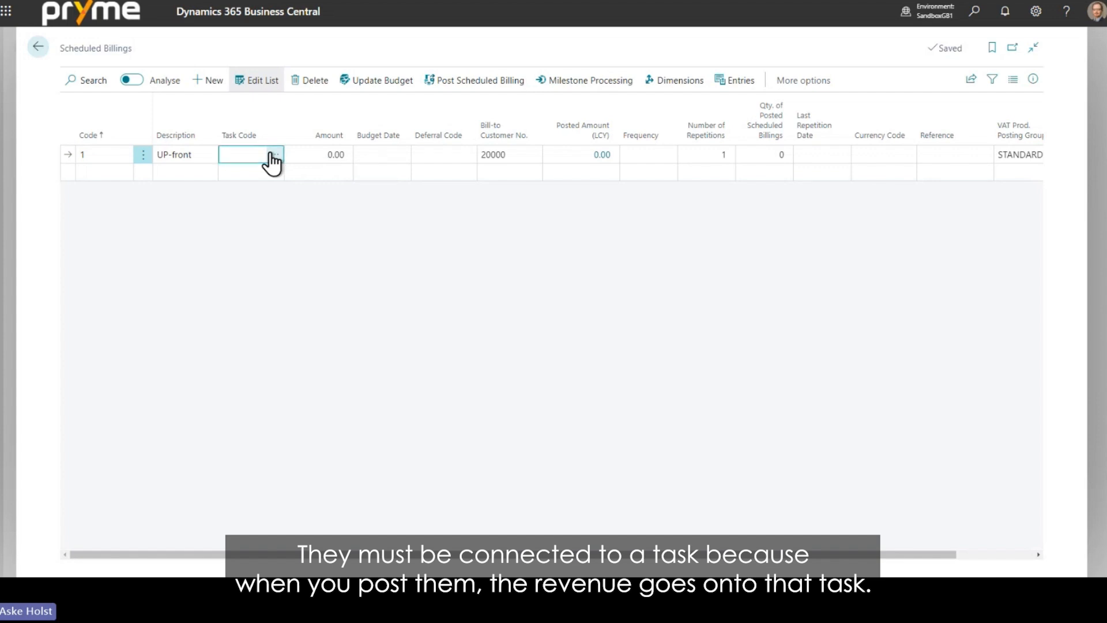
{"action": "scroll", "coordinate": [347, 295], "scroll_direction": "down", "scroll_amount": 2}
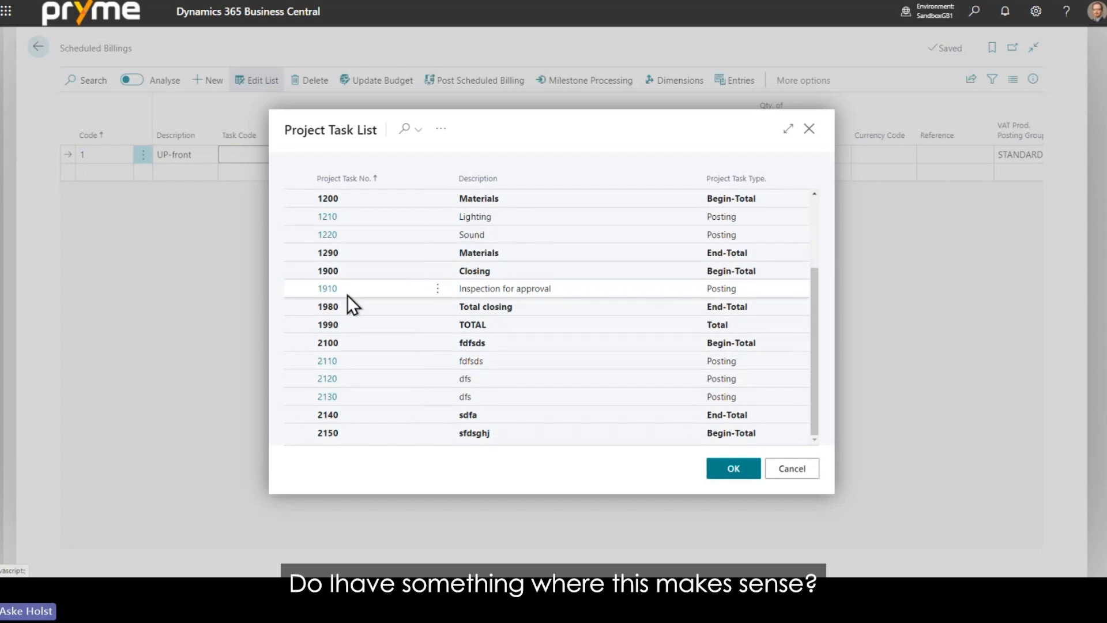
{"action": "scroll", "coordinate": [347, 295], "scroll_direction": "up", "scroll_amount": 2}
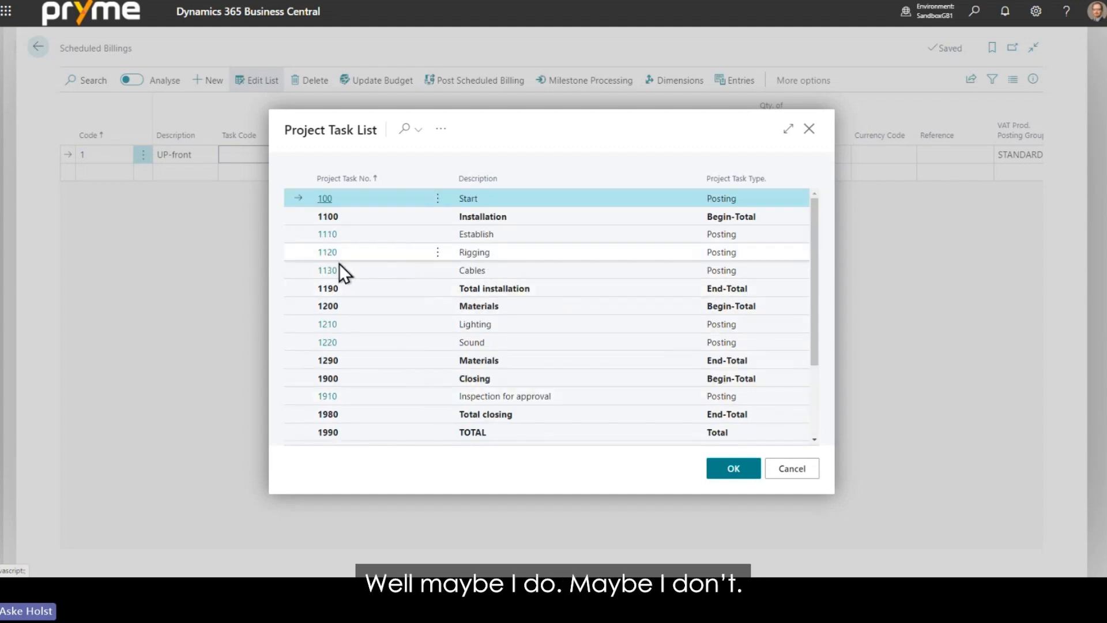
{"action": "scroll", "coordinate": [396, 363], "scroll_direction": "down", "scroll_amount": 1}
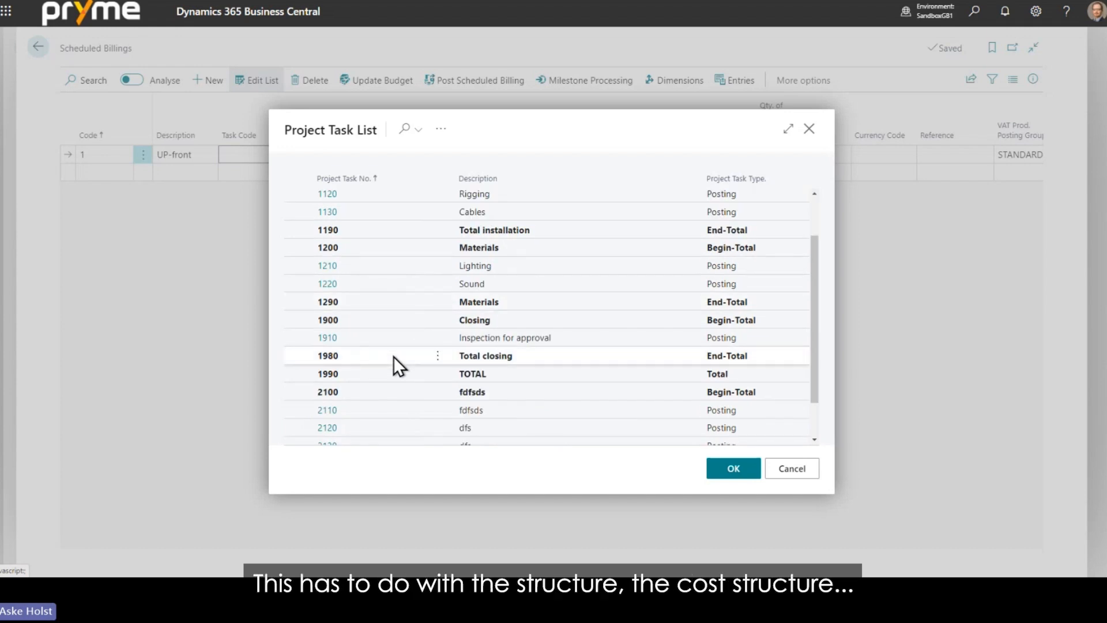
{"action": "scroll", "coordinate": [394, 354], "scroll_direction": "up", "scroll_amount": 1}
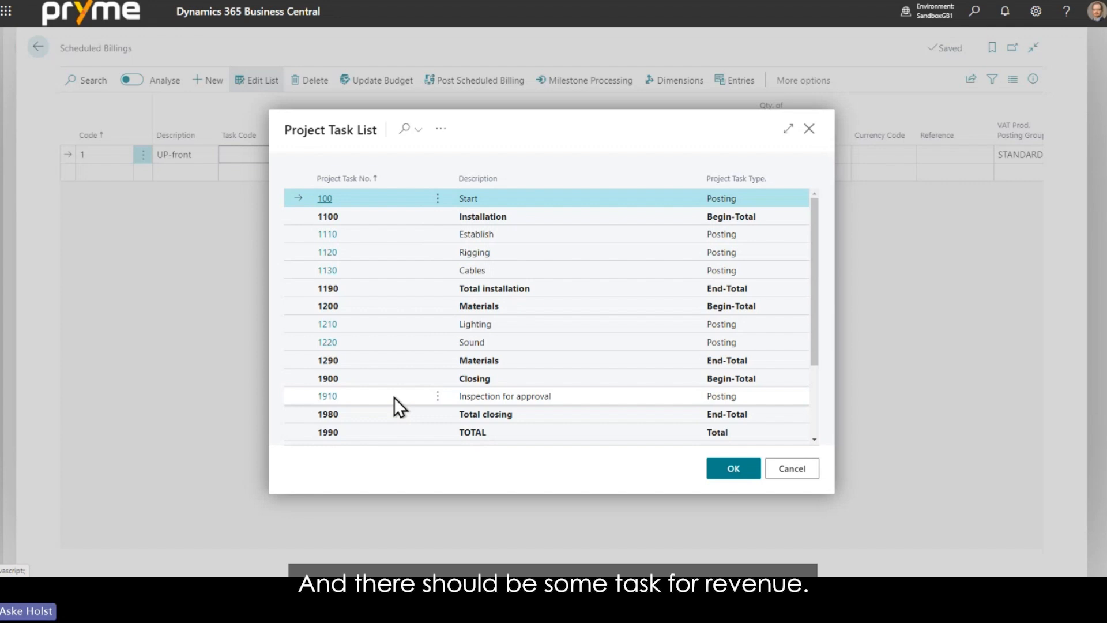
{"action": "left_click", "coordinate": [370, 323]}
{"action": "left_click", "coordinate": [718, 473]}
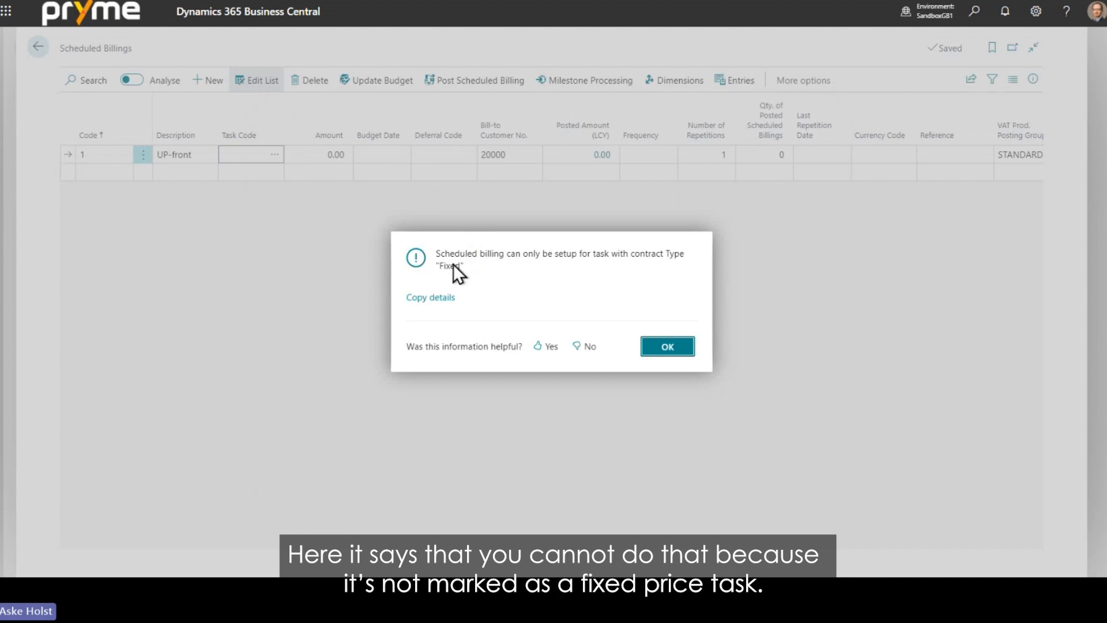
{"action": "left_click", "coordinate": [667, 347]}
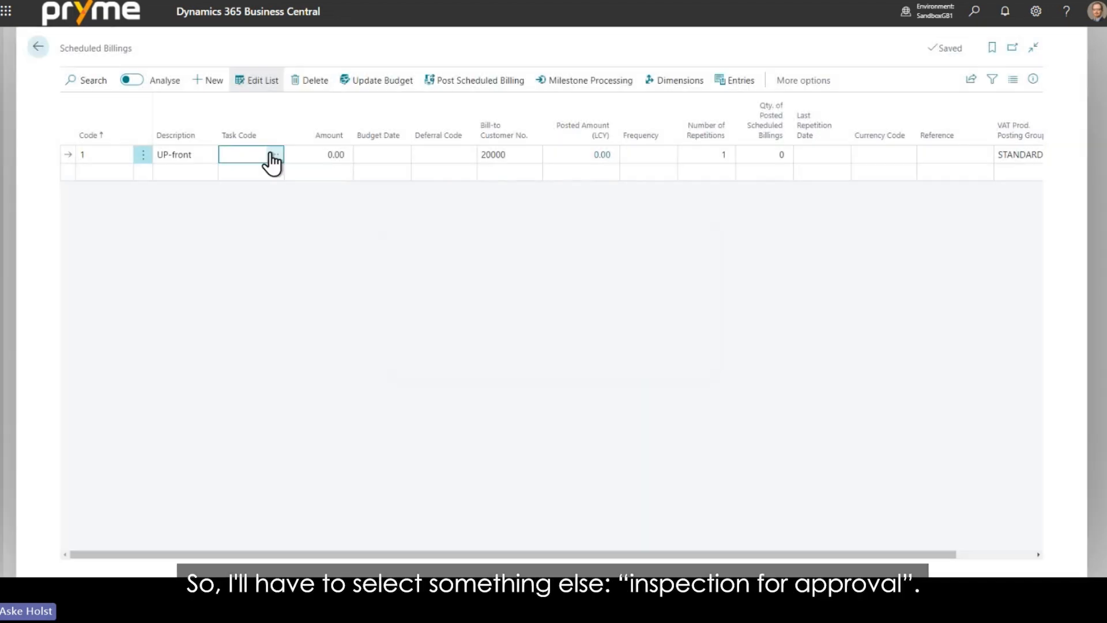
Step: Assign task 1910, Inspection for approval, to the UP-front line and set its amount to 10,000
{"action": "left_click", "coordinate": [274, 154]}
{"action": "double_click", "coordinate": [339, 395]}
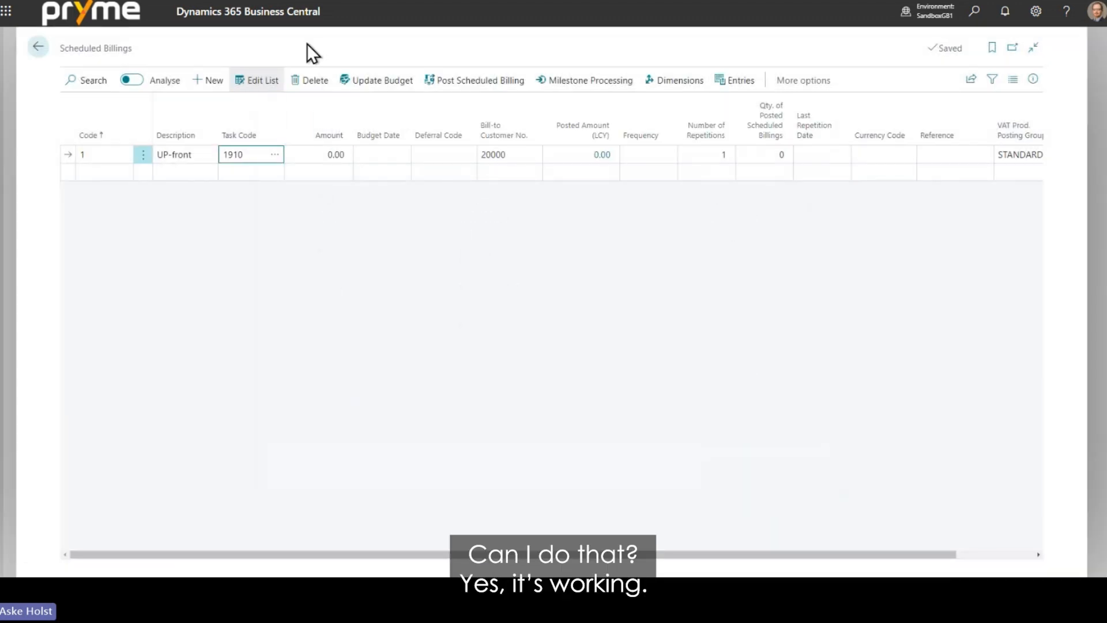
{"action": "left_click", "coordinate": [310, 156]}
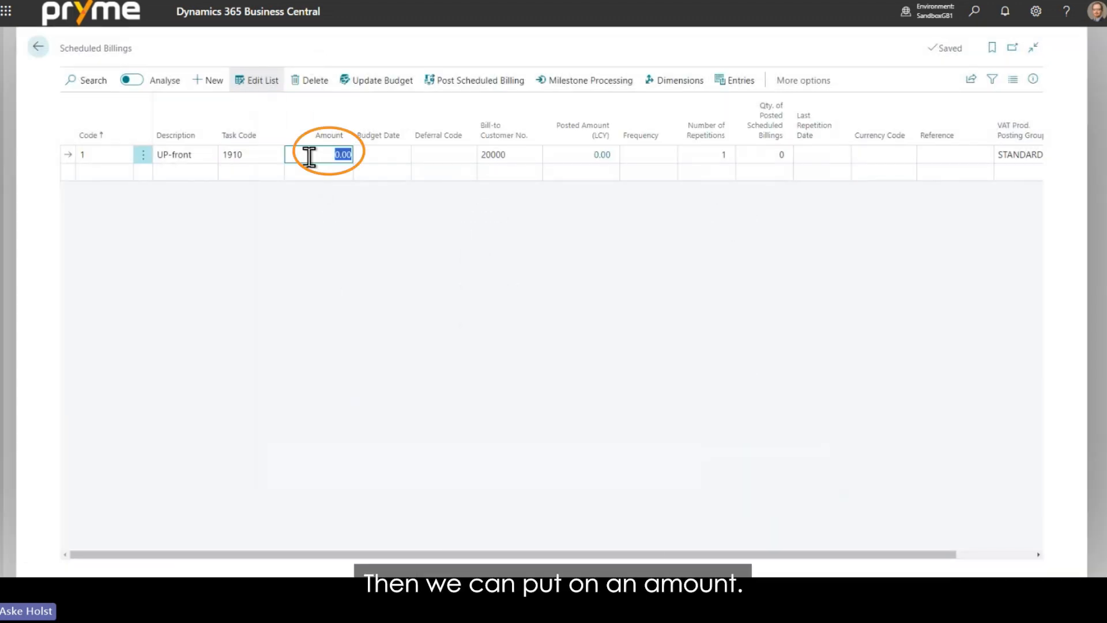
{"action": "type", "text": "10000"}
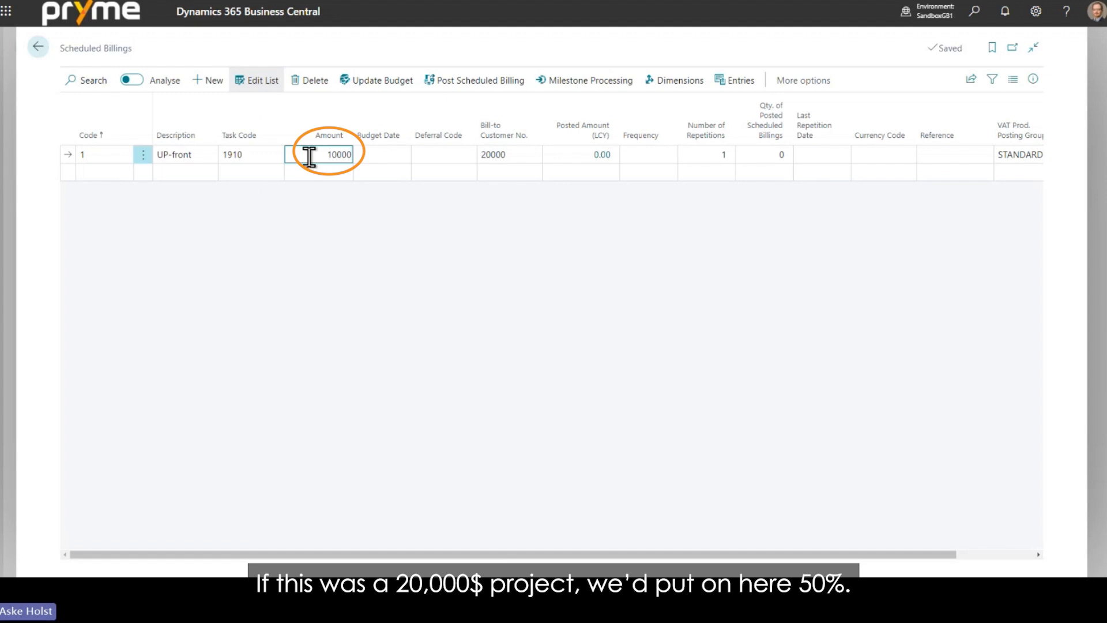
{"action": "key", "text": "Tab"}
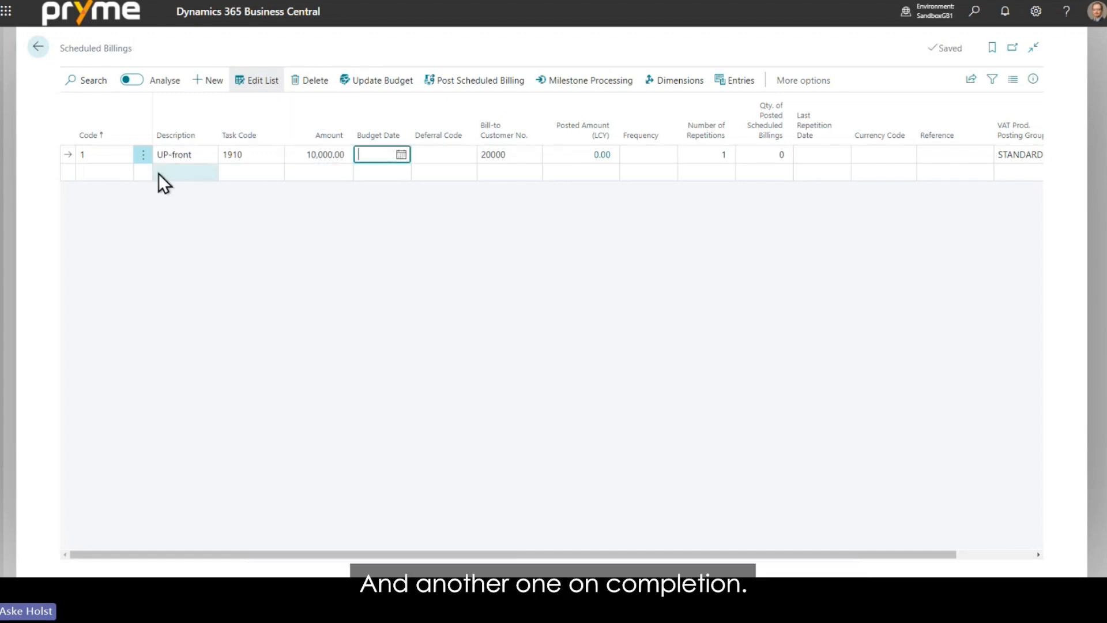
Step: Add a second scheduled billing line with code 2 and description "Completion"
{"action": "left_click", "coordinate": [106, 171]}
{"action": "type", "text": "2"}
{"action": "key", "text": "Tab"}
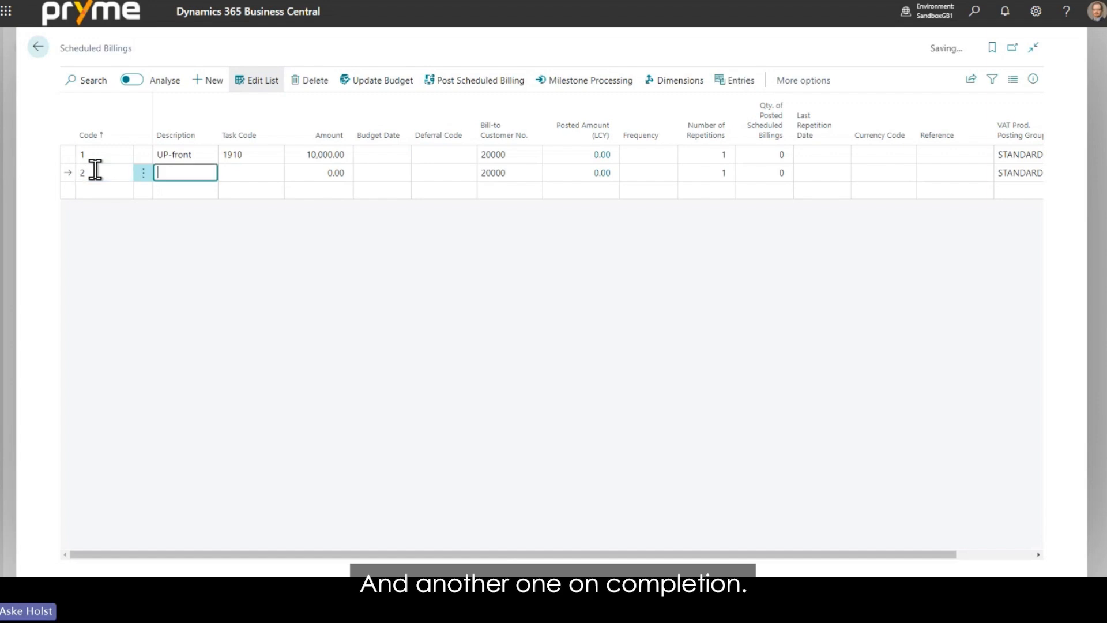
{"action": "type", "text": "Completion"}
{"action": "key", "text": "Tab"}
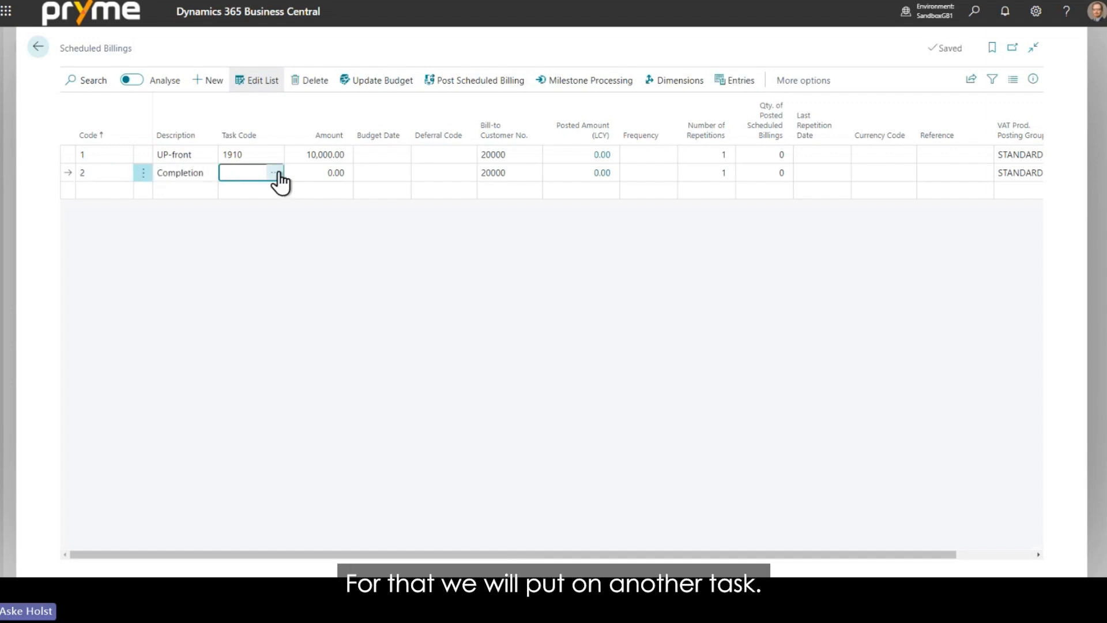
Step: Assign task 2110 to the Completion line and set its amount to 10,000
{"action": "left_click", "coordinate": [278, 173]}
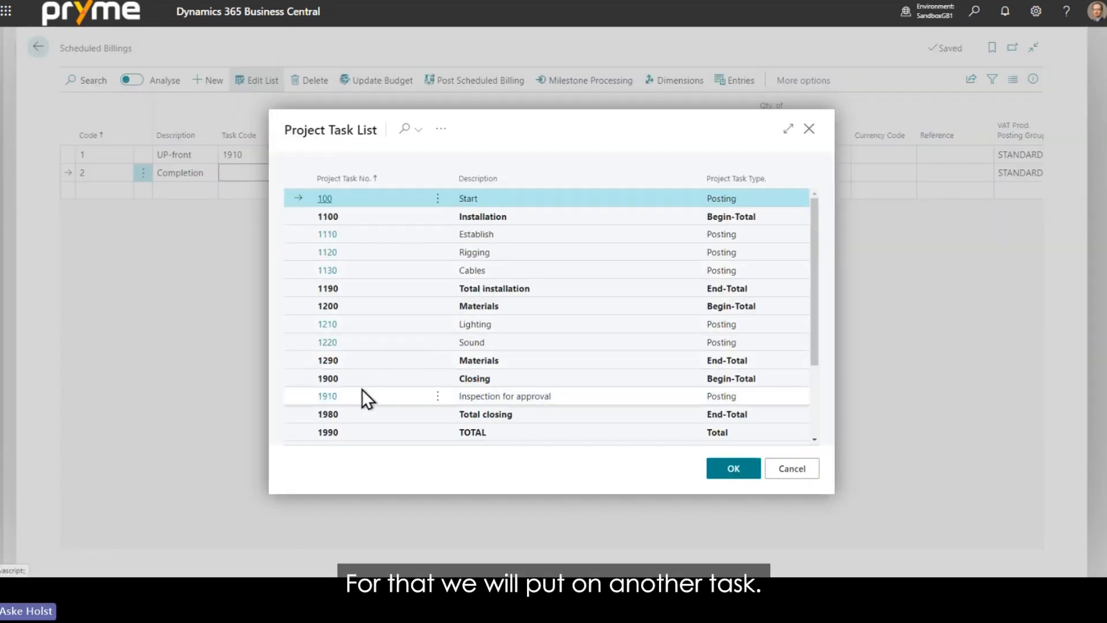
{"action": "scroll", "coordinate": [351, 383], "scroll_direction": "down", "scroll_amount": 2}
{"action": "left_click", "coordinate": [329, 364]}
{"action": "left_click", "coordinate": [316, 173]}
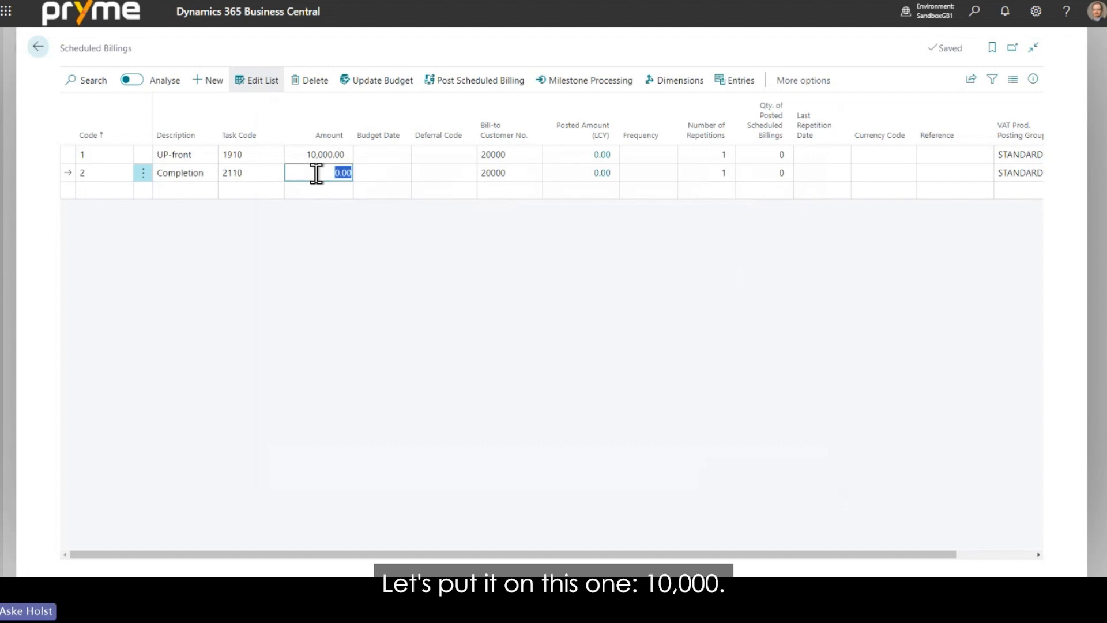
{"action": "type", "text": "10,000"}
{"action": "key", "text": "Tab"}
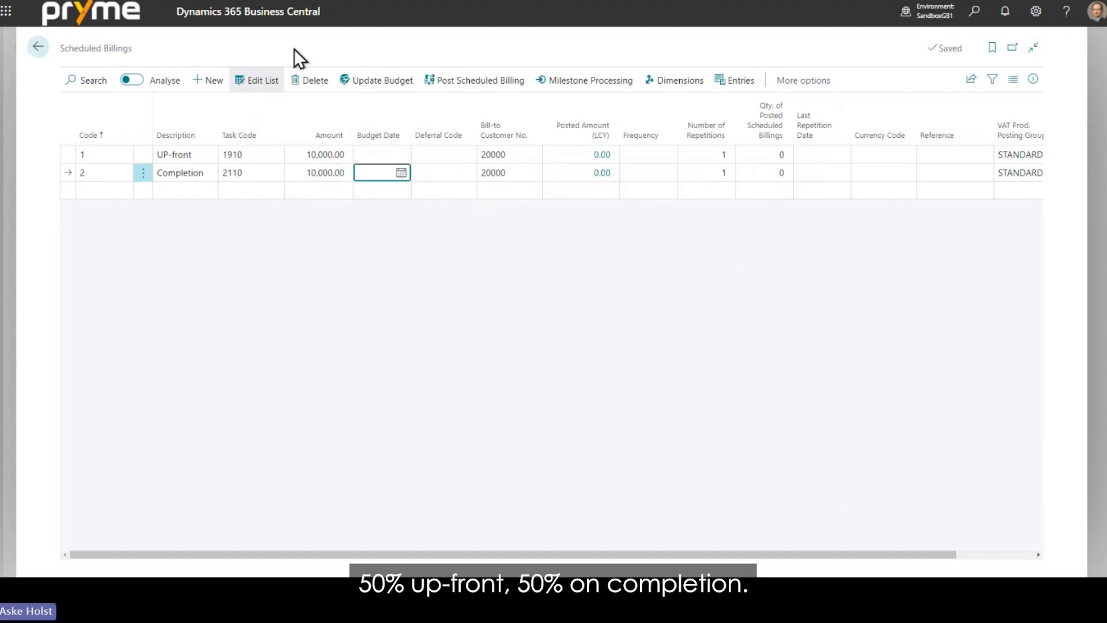
Step: Set the budget date to 25/04/2024 for UP-front and 31/05/2024 for Completion, and update the project budget from the scheduled billings
{"action": "left_click", "coordinate": [401, 155]}
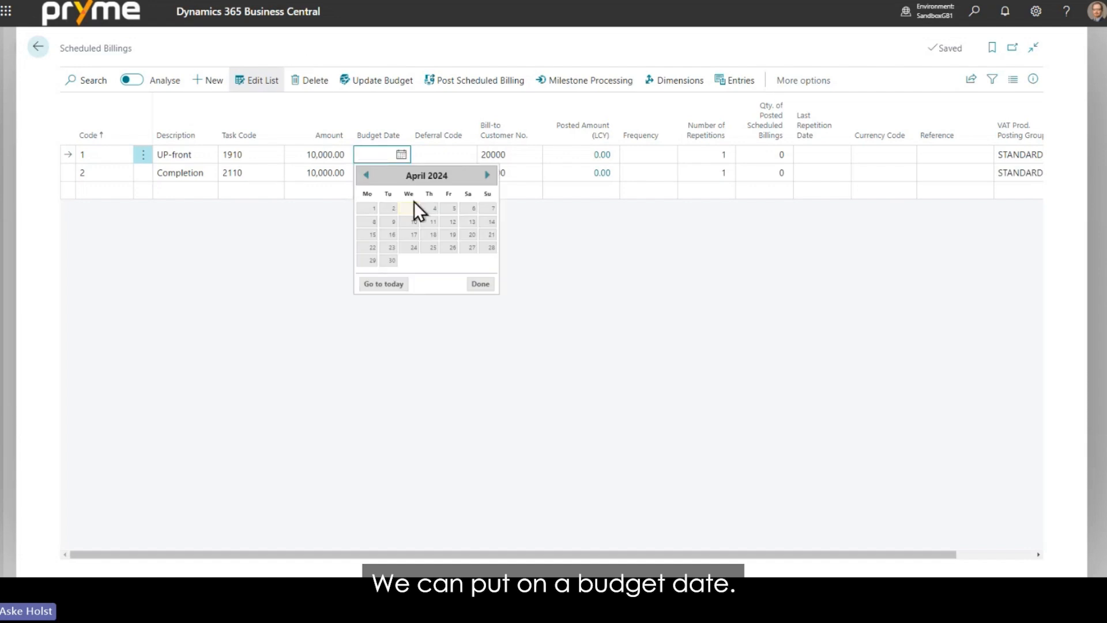
{"action": "left_click", "coordinate": [430, 248]}
{"action": "left_click", "coordinate": [393, 173]}
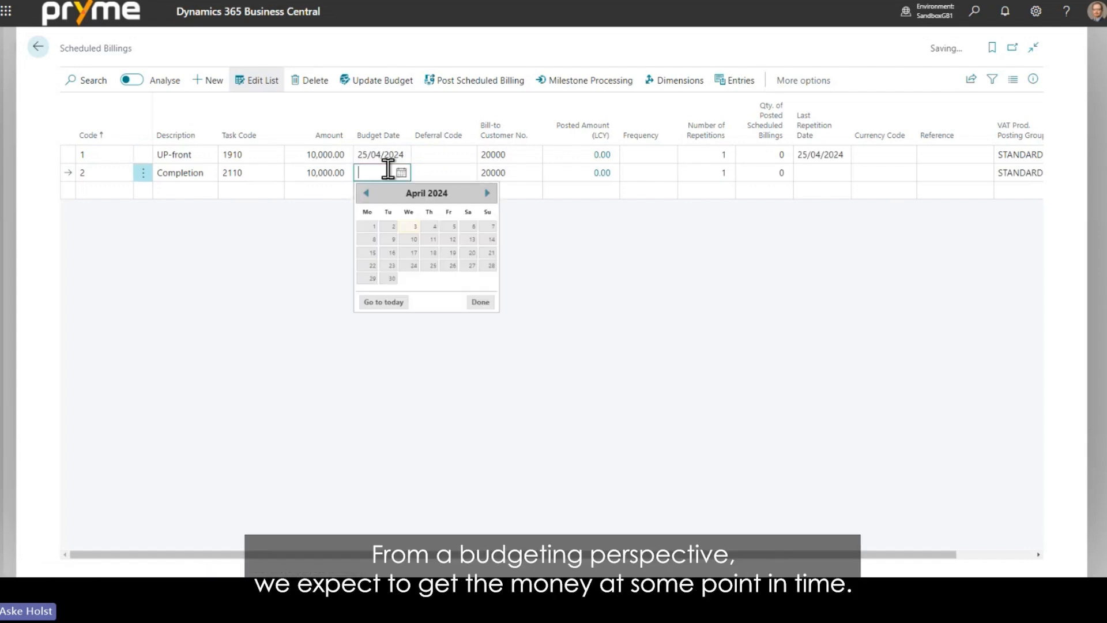
{"action": "left_click", "coordinate": [487, 193]}
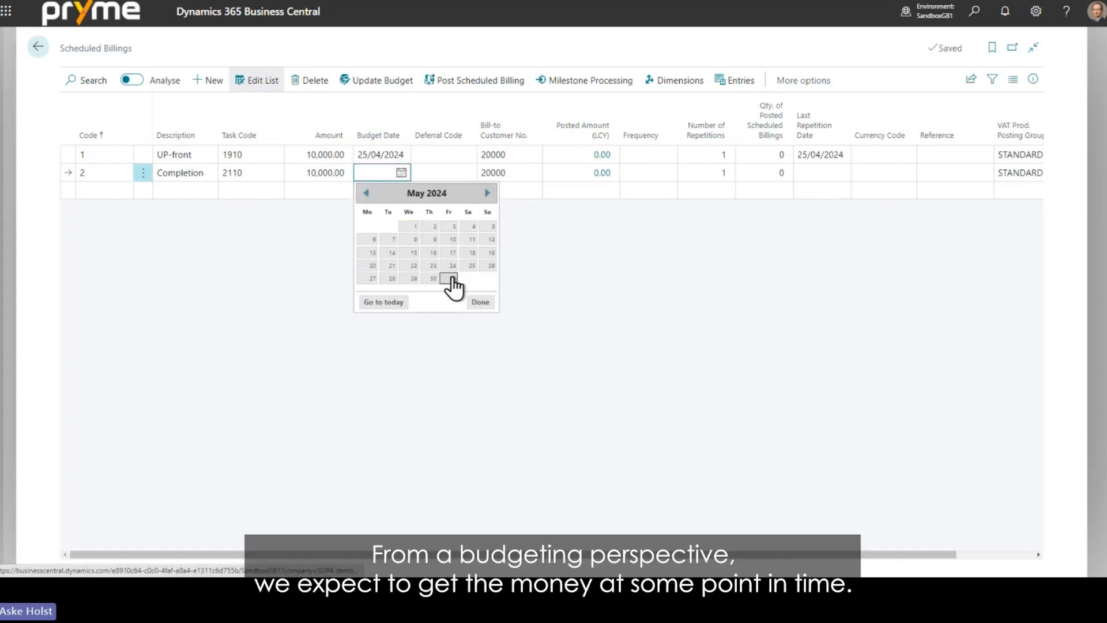
{"action": "left_click", "coordinate": [450, 279]}
{"action": "left_click", "coordinate": [409, 36]}
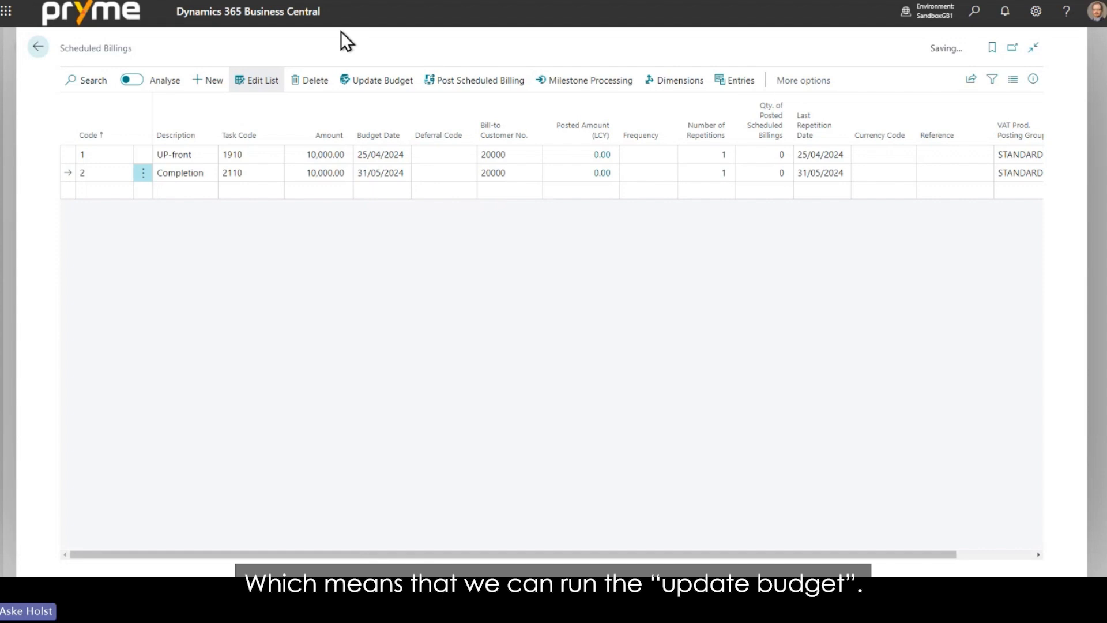
{"action": "left_click", "coordinate": [400, 88]}
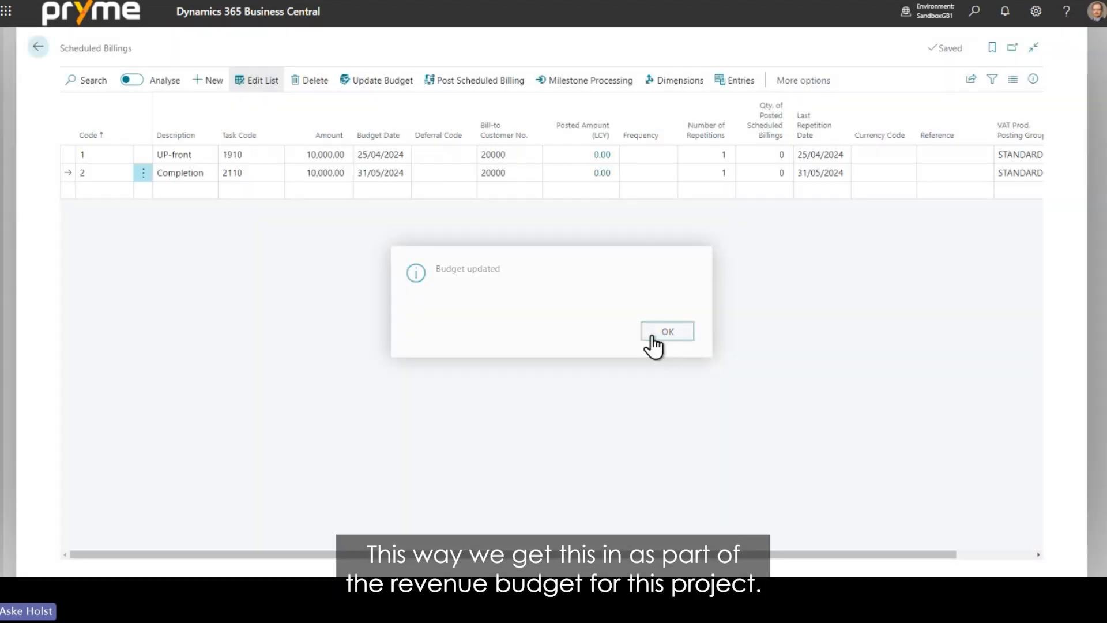
{"action": "left_click", "coordinate": [654, 340]}
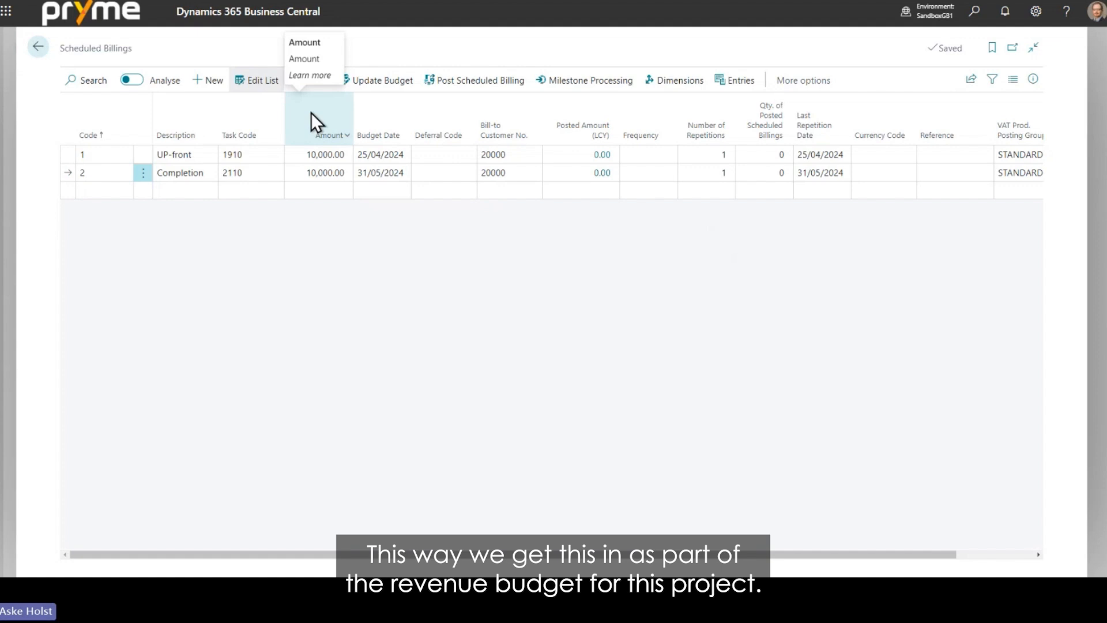
Step: Check the bill-to customer on the UP-front line and open the scheduled billings of project PROJ0011
{"action": "left_click", "coordinate": [512, 154]}
{"action": "scroll", "coordinate": [798, 143], "scroll_direction": "right", "scroll_amount": 2}
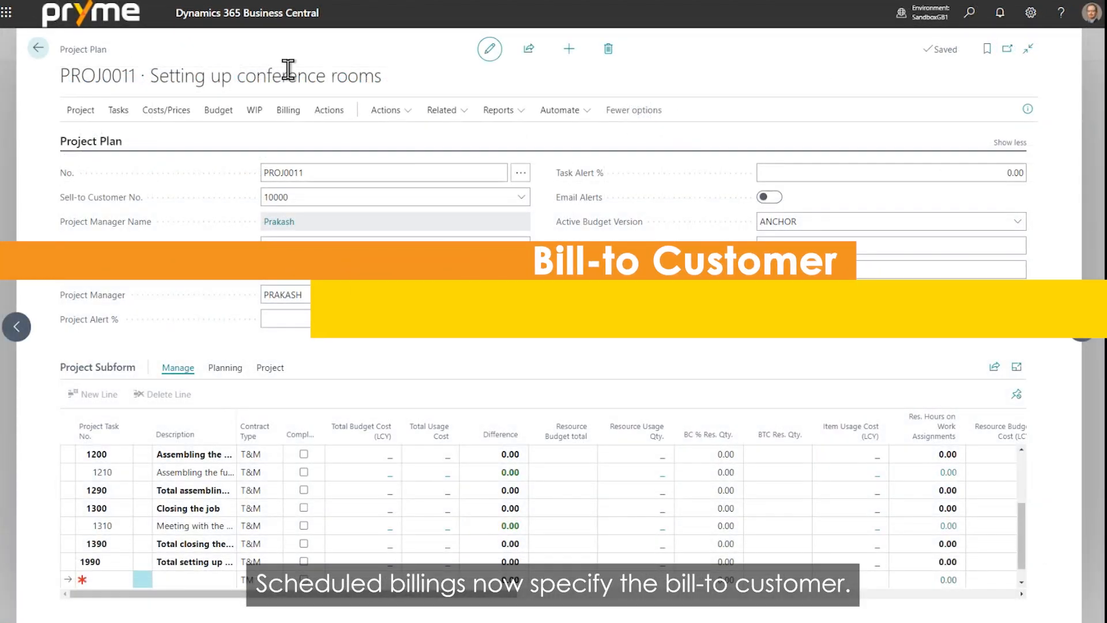
{"action": "left_click", "coordinate": [288, 110]}
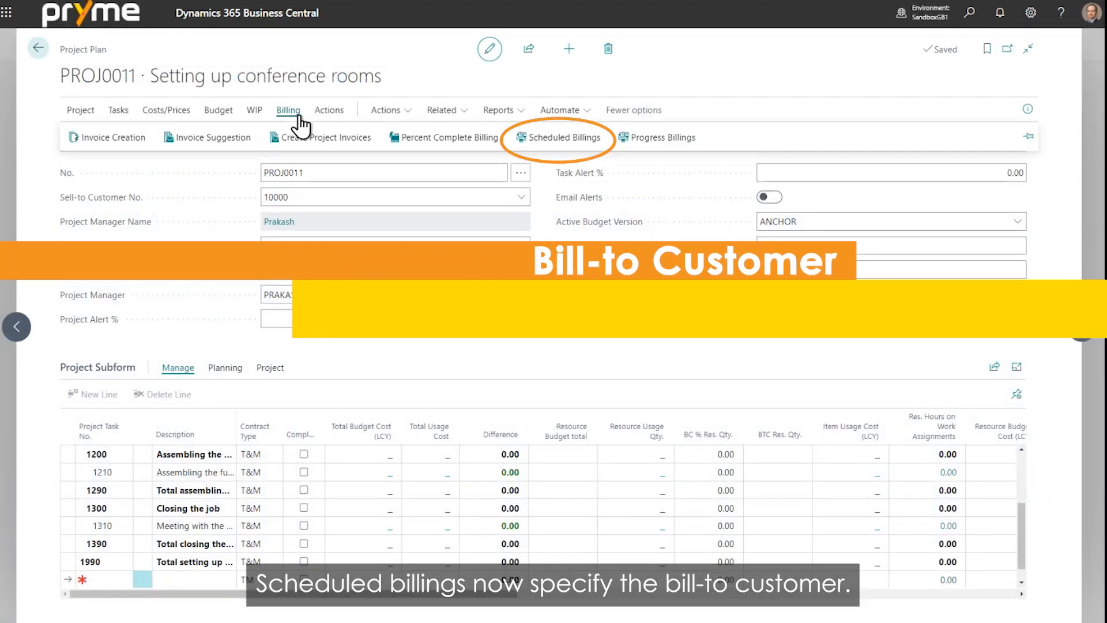
{"action": "left_click", "coordinate": [551, 138]}
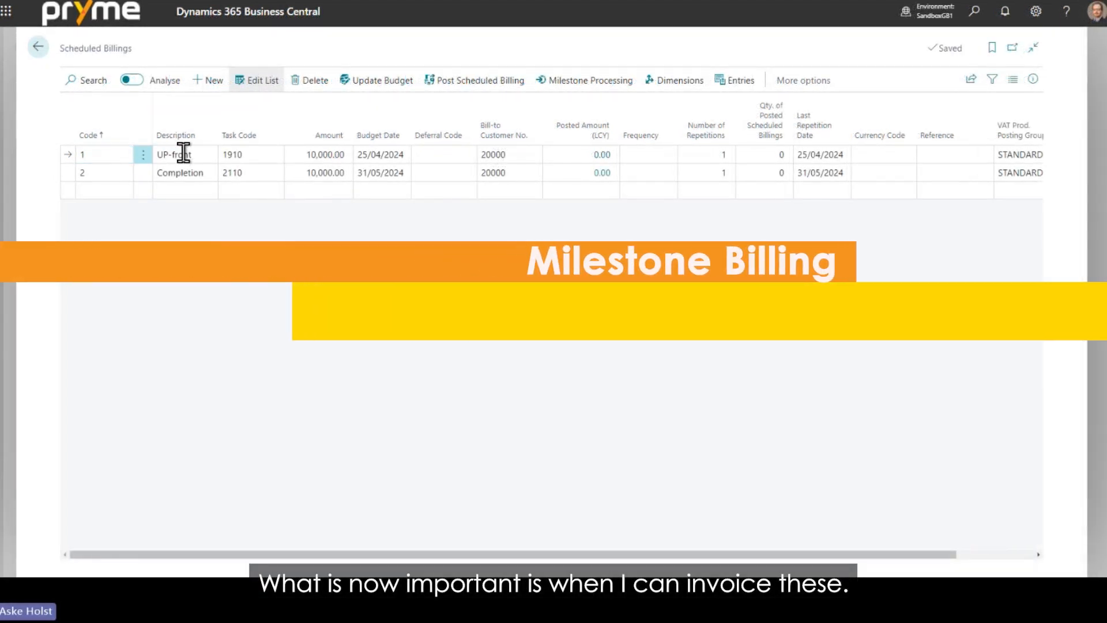
Step: Review the descriptions and task codes of the UP-front and Completion billing lines
{"action": "left_click", "coordinate": [184, 153]}
{"action": "left_click", "coordinate": [193, 176]}
{"action": "left_click", "coordinate": [197, 156]}
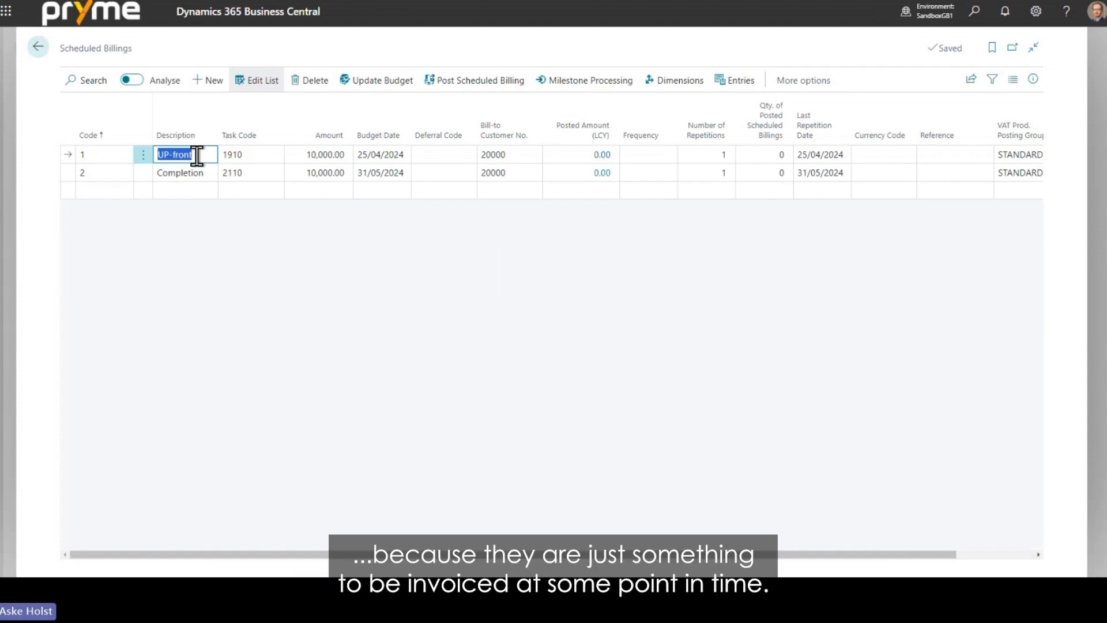
{"action": "left_click", "coordinate": [262, 51]}
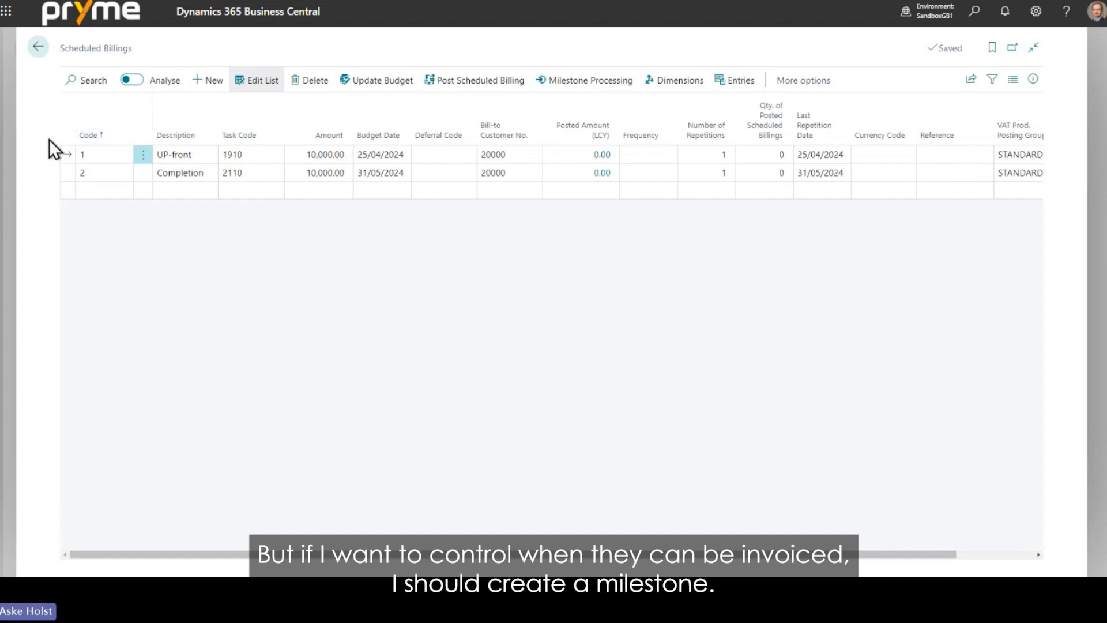
{"action": "left_click", "coordinate": [65, 173]}
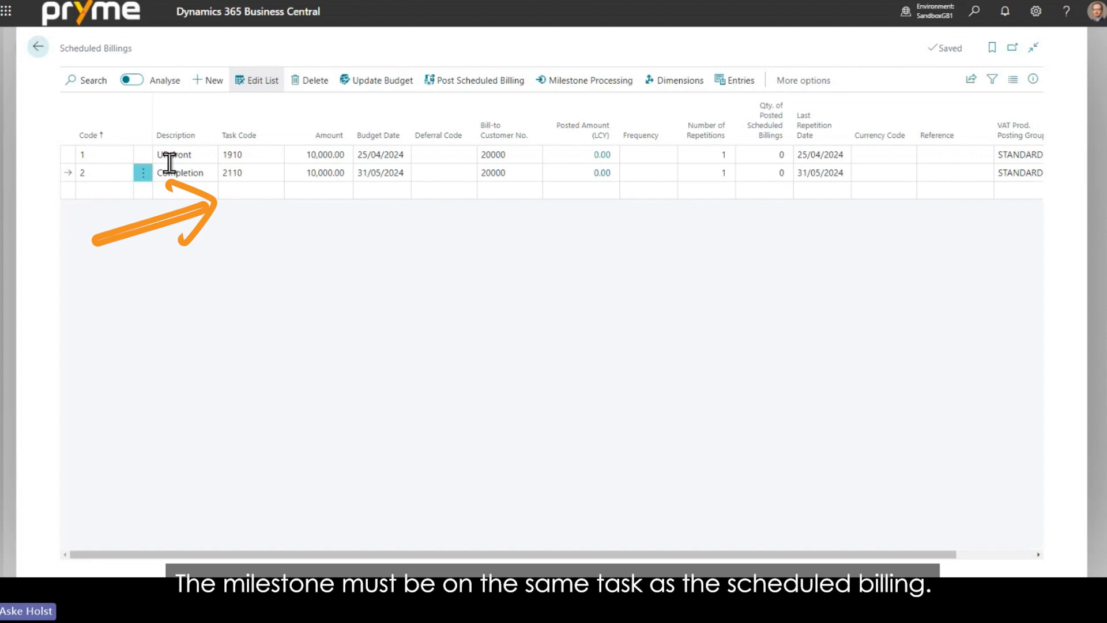
{"action": "left_click", "coordinate": [253, 167]}
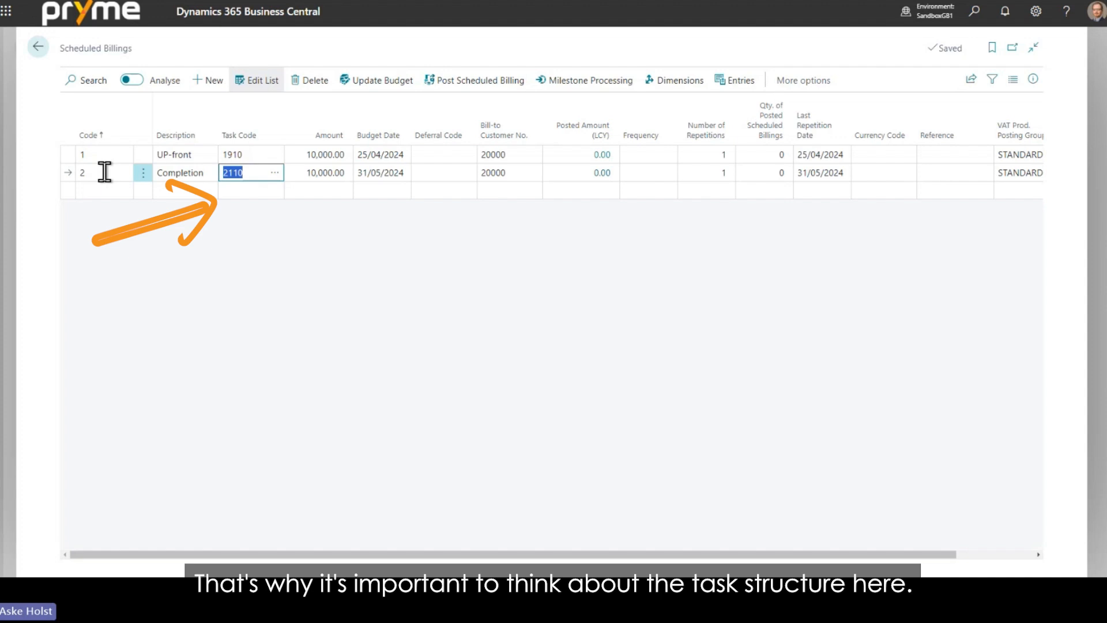
{"action": "left_click", "coordinate": [250, 173]}
Step: Return to the project plan of PROJ0012, select task 2110 and open the project's milestones
{"action": "left_click", "coordinate": [38, 46]}
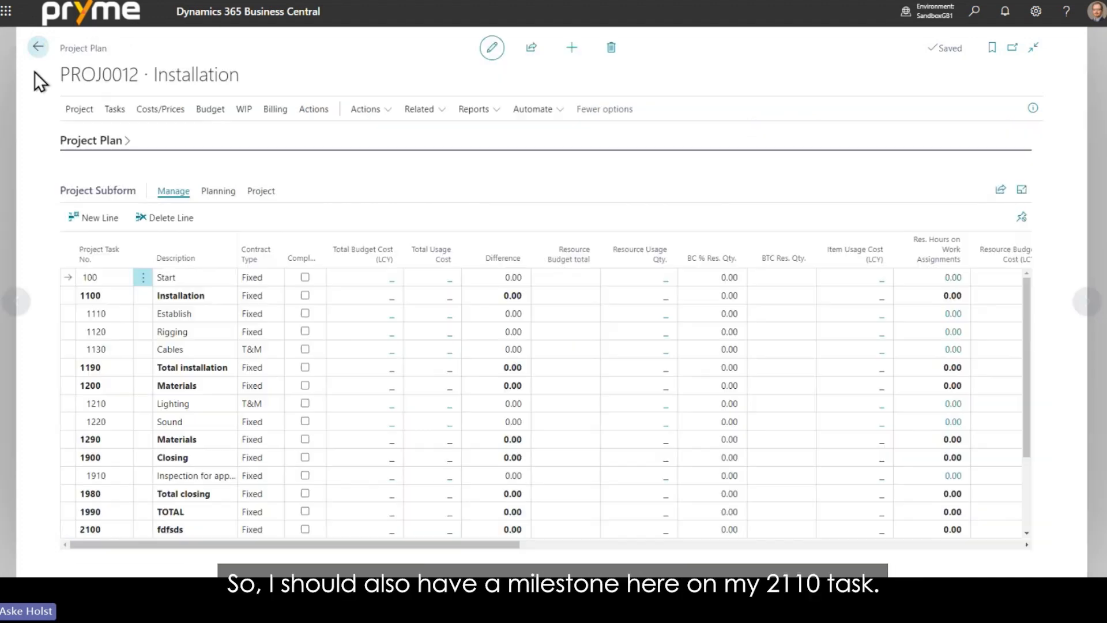
{"action": "scroll", "coordinate": [216, 331], "scroll_direction": "down", "scroll_amount": 3}
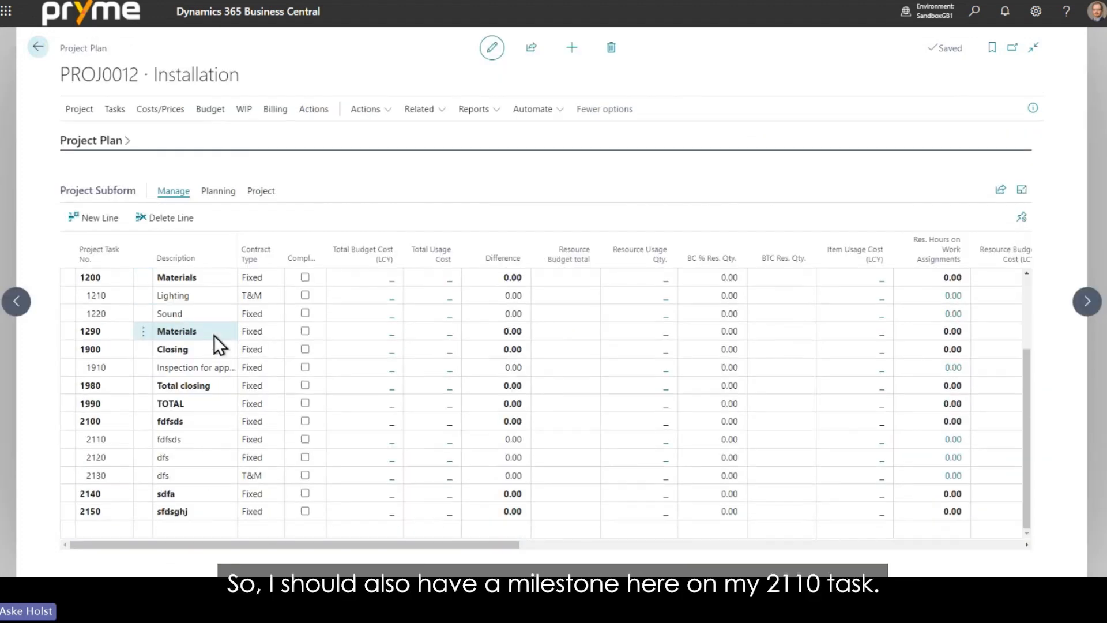
{"action": "left_click", "coordinate": [199, 441]}
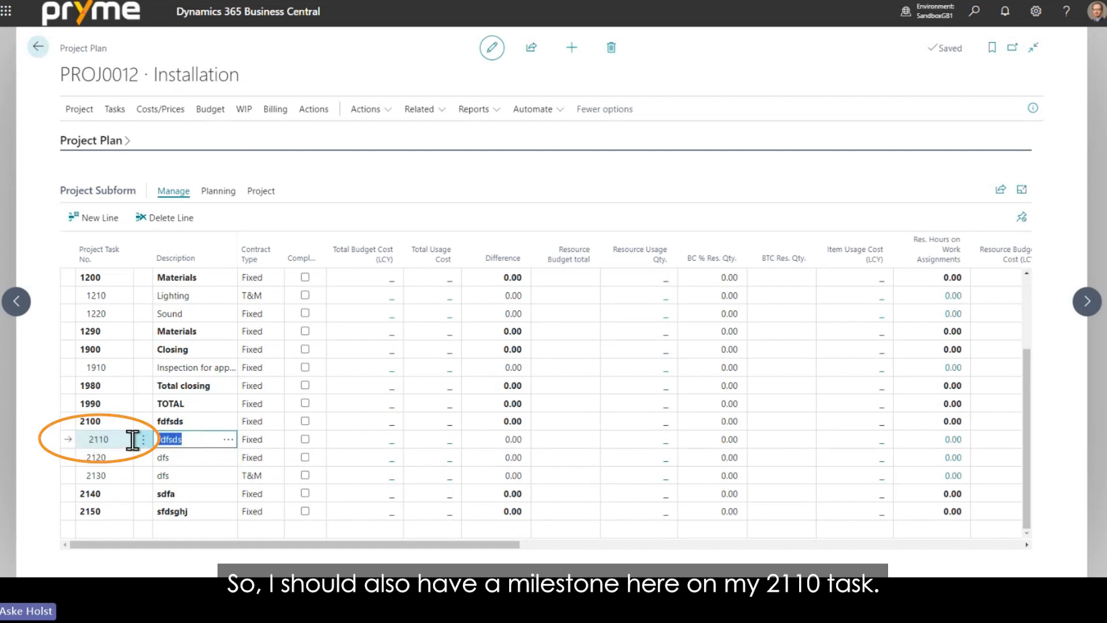
{"action": "left_click", "coordinate": [275, 109]}
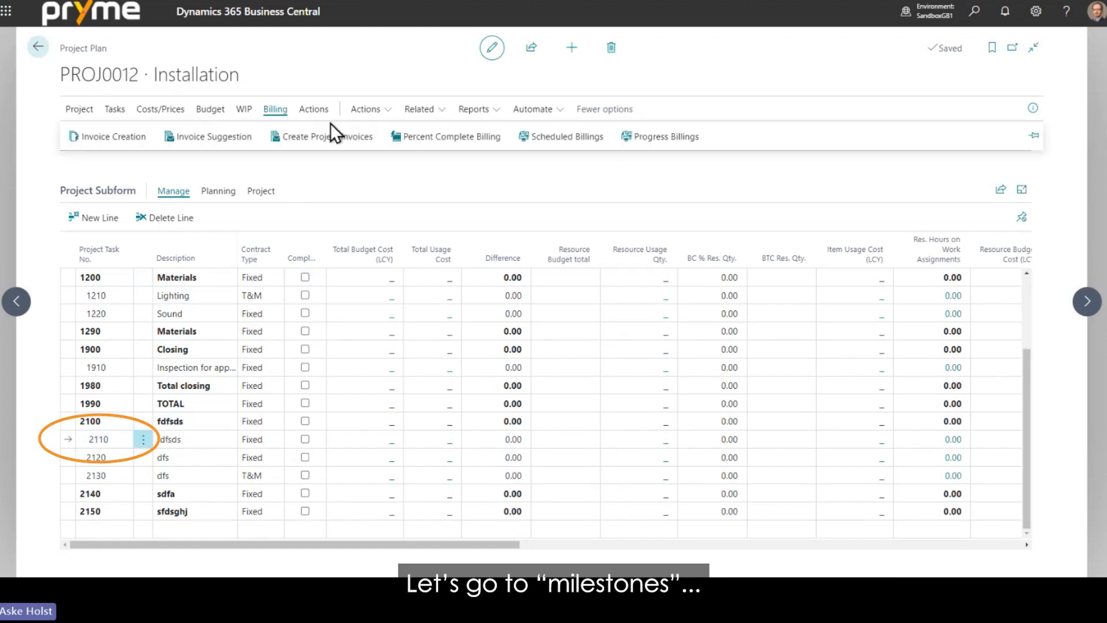
{"action": "left_click", "coordinate": [81, 109]}
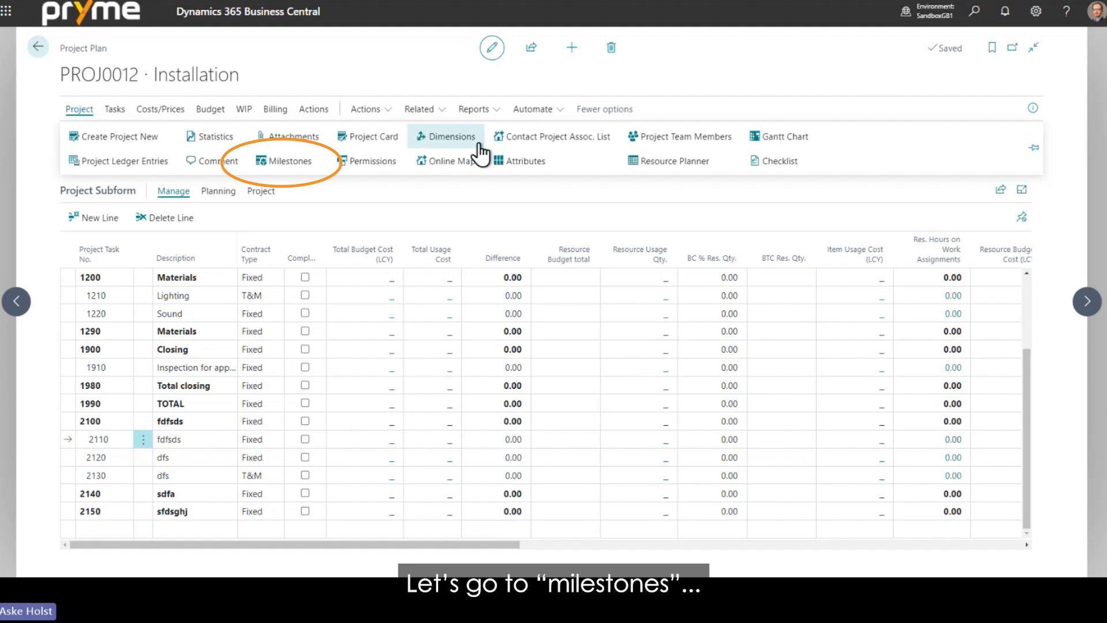
{"action": "left_click", "coordinate": [282, 161]}
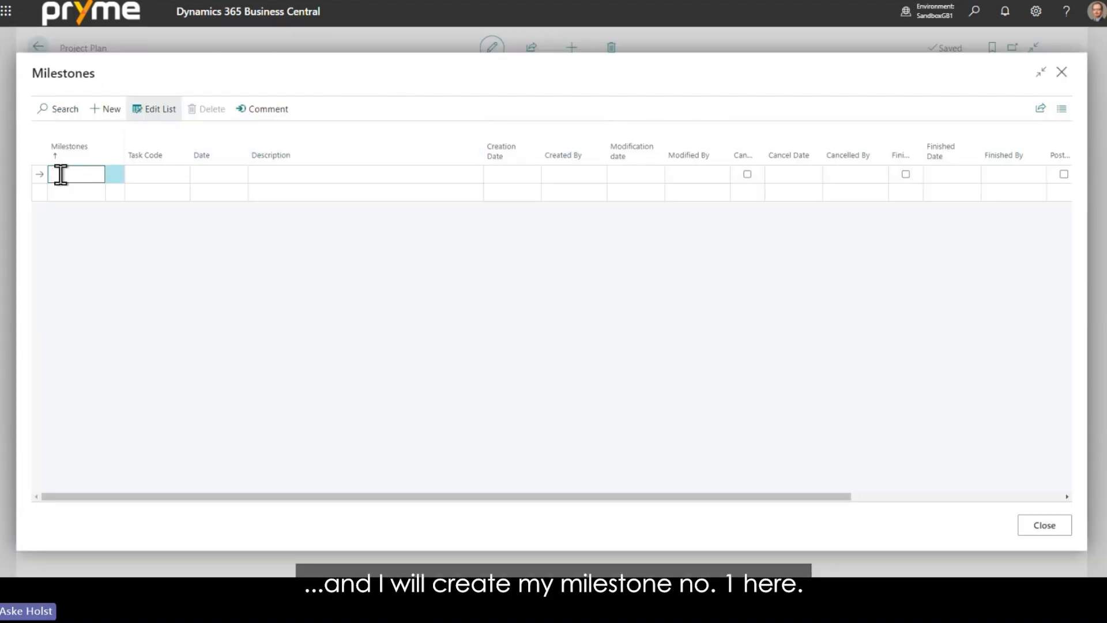
Step: Create milestone 1 on task 2110 with date 30/04/2024 and description "All complete, cust approved"
{"action": "type", "text": "1"}
{"action": "key", "text": "Tab"}
{"action": "type", "text": "2110"}
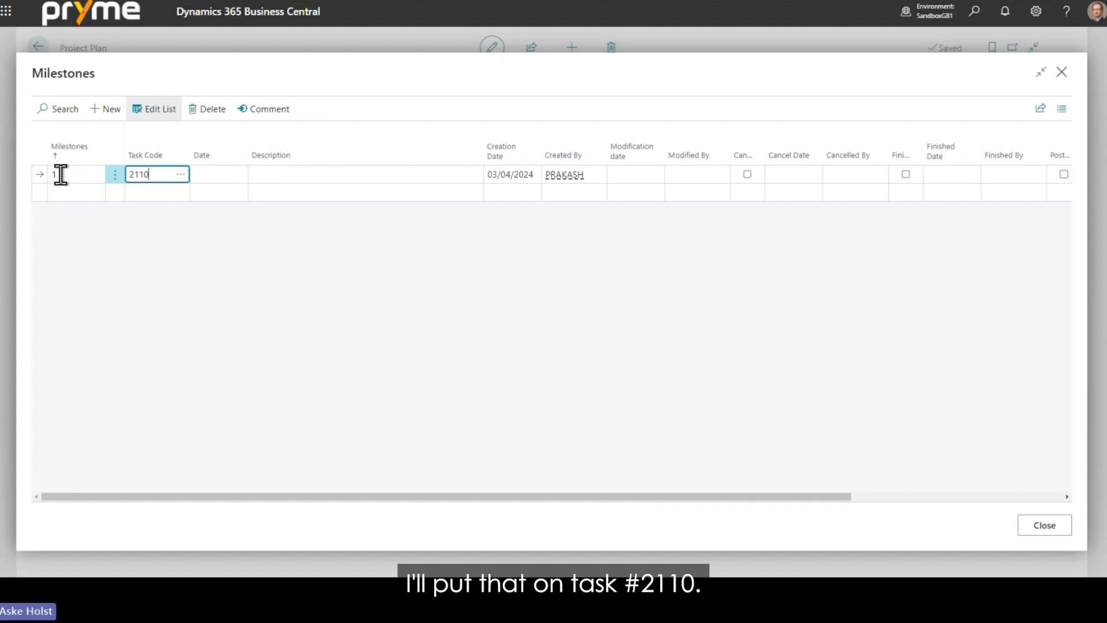
{"action": "key", "text": "Tab"}
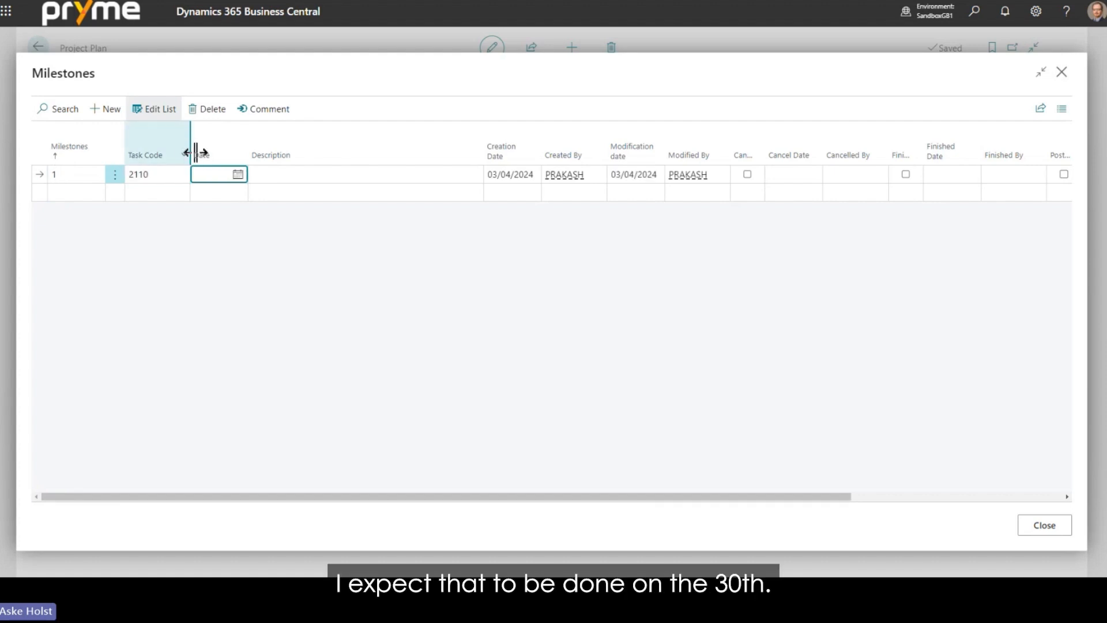
{"action": "type", "text": "30"}
{"action": "key", "text": "Tab"}
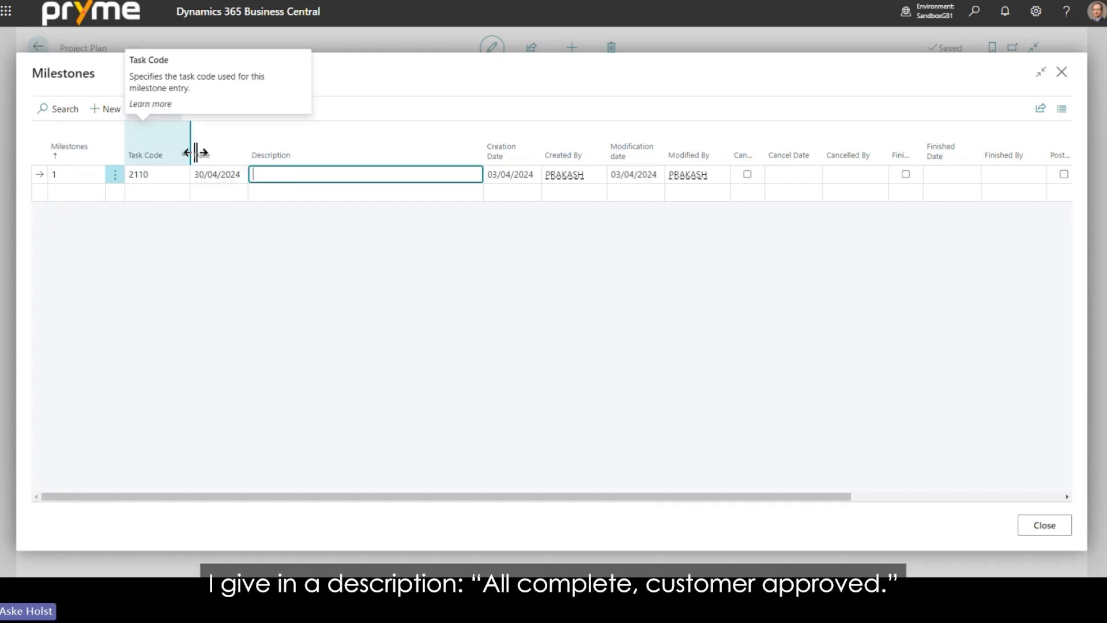
{"action": "type", "text": "All complete, cust approved"}
{"action": "key", "text": "ctrl+a"}
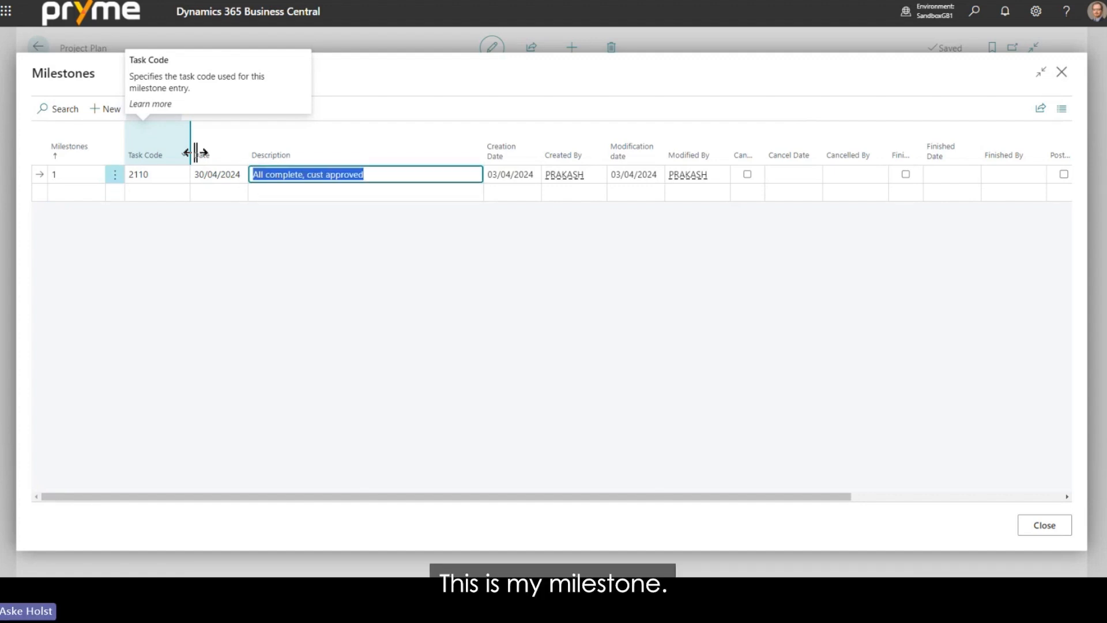
{"action": "left_click", "coordinate": [328, 78]}
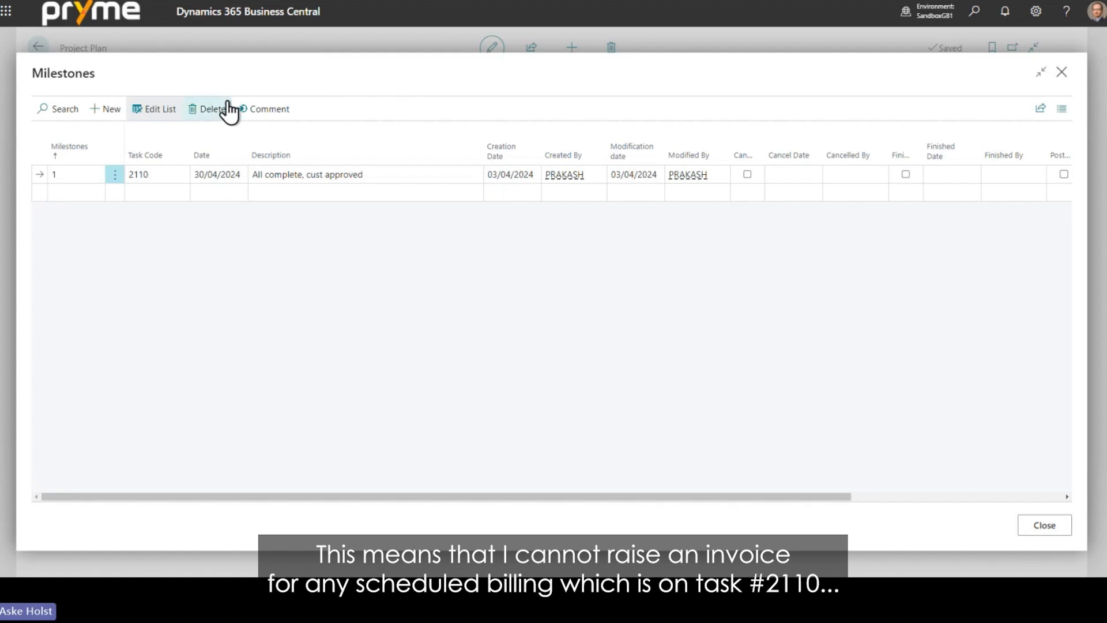
Step: Check the task code assigned to milestone 1
{"action": "left_click", "coordinate": [159, 172]}
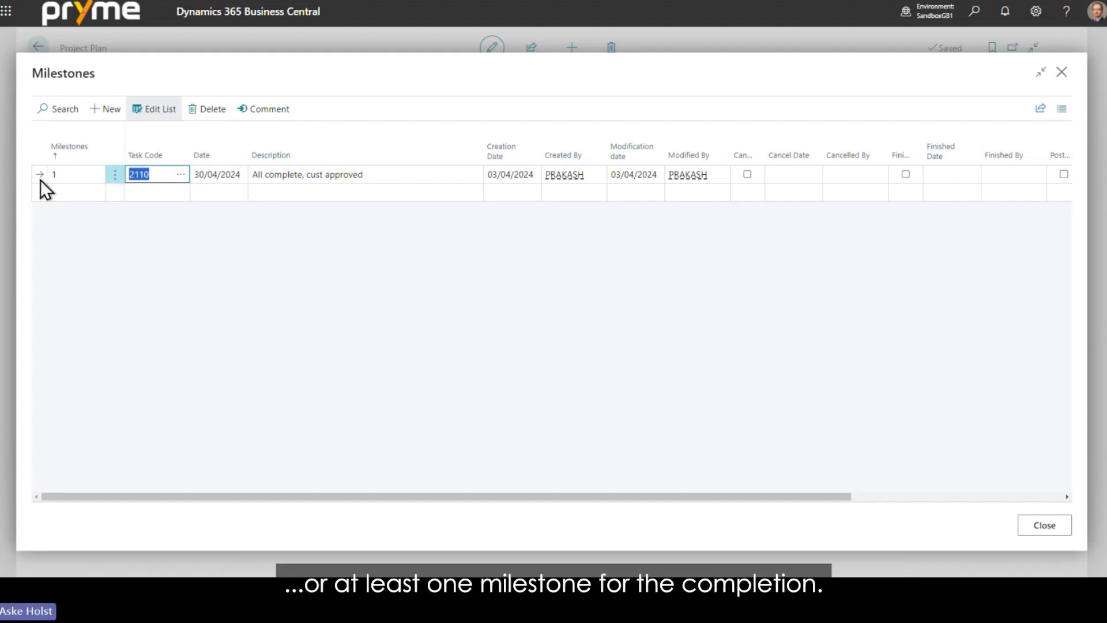
{"action": "left_click", "coordinate": [148, 175]}
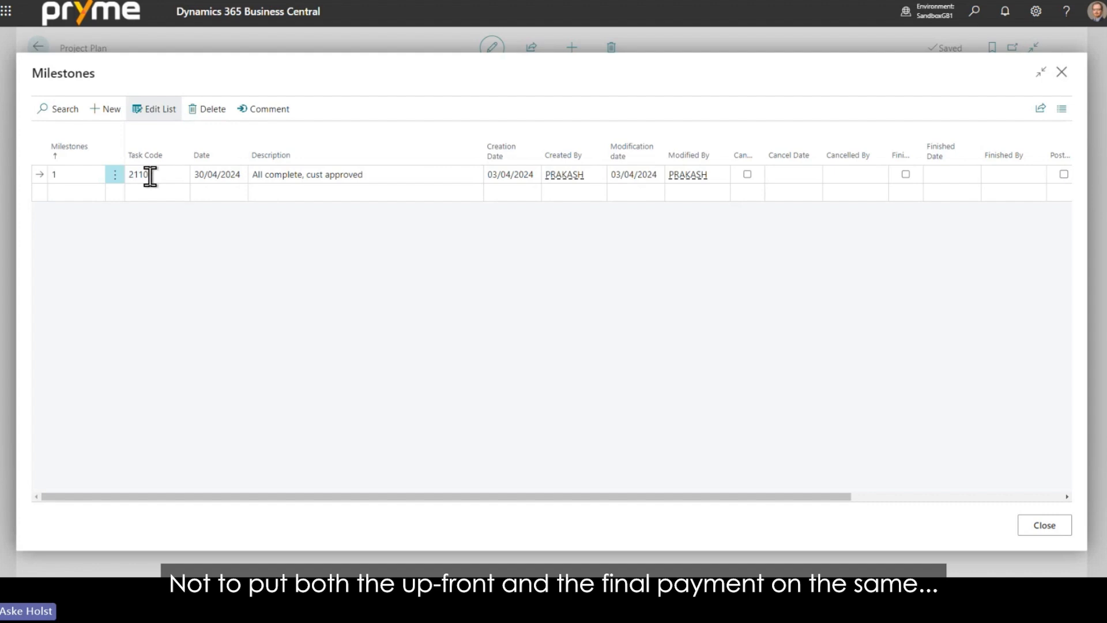
{"action": "left_click", "coordinate": [152, 174]}
{"action": "left_click", "coordinate": [140, 70]}
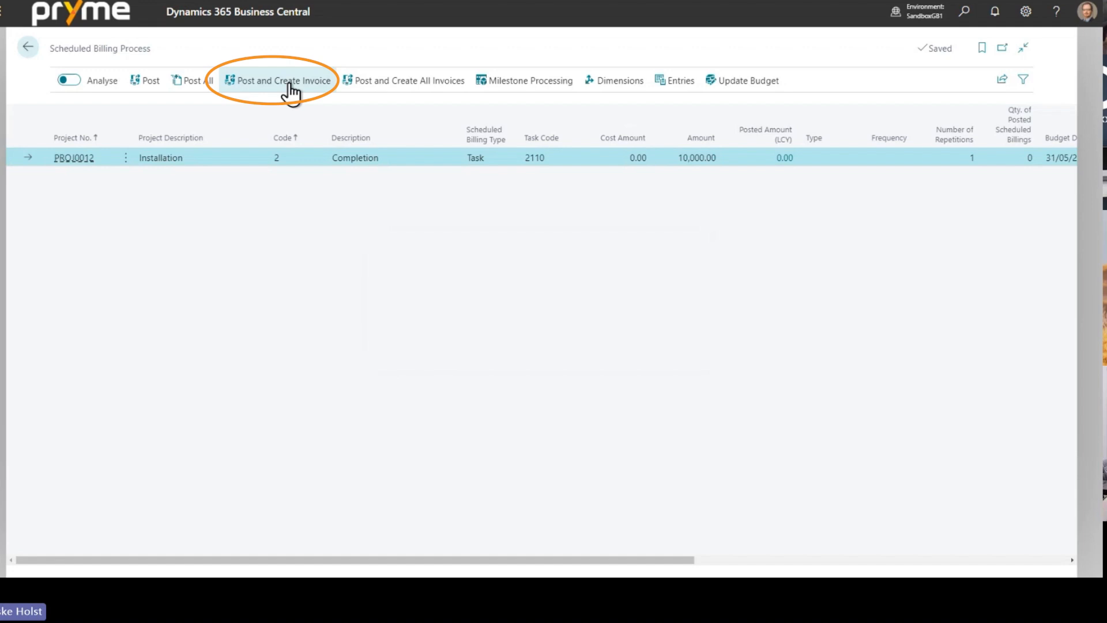
Step: Try to post and invoice the Completion scheduled billing of PROJ0012 on task 2110
{"action": "left_click", "coordinate": [292, 91]}
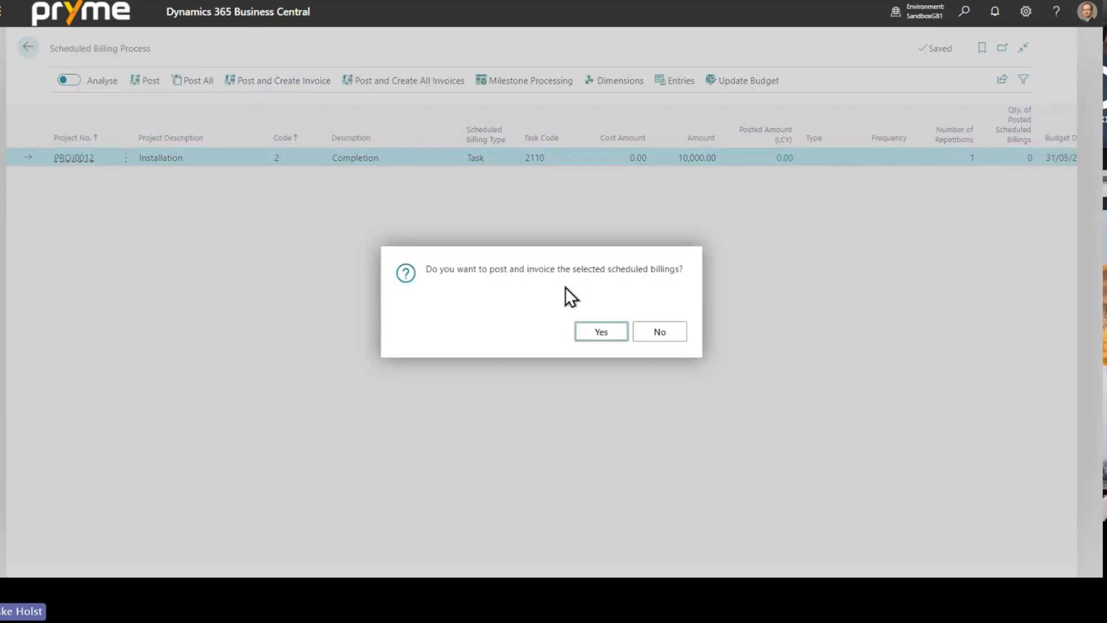
{"action": "left_click", "coordinate": [601, 332]}
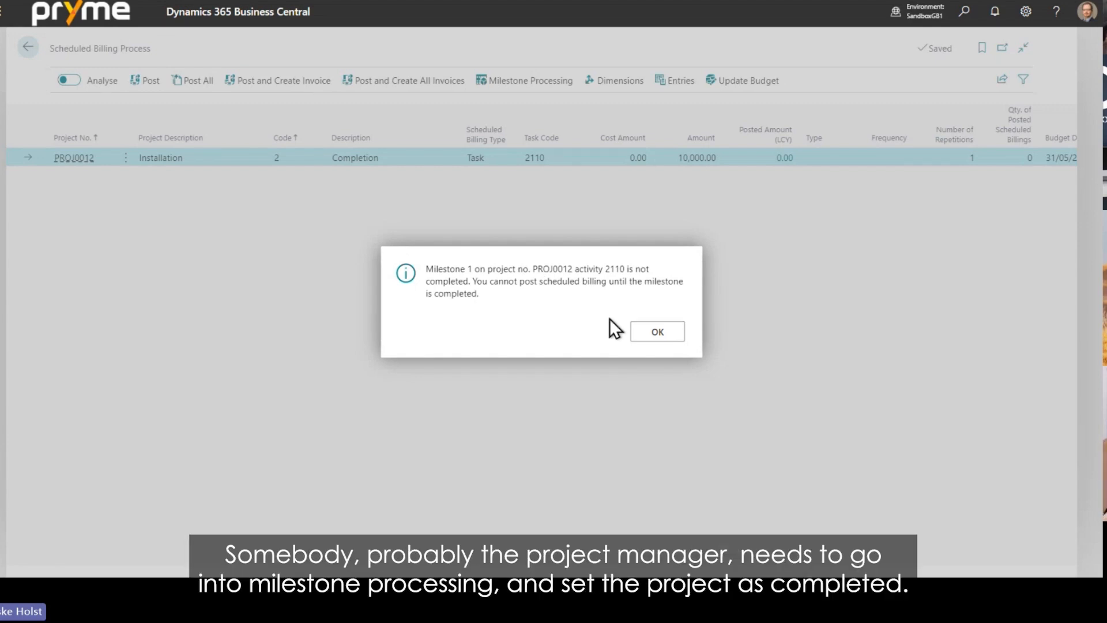
{"action": "left_click", "coordinate": [651, 332]}
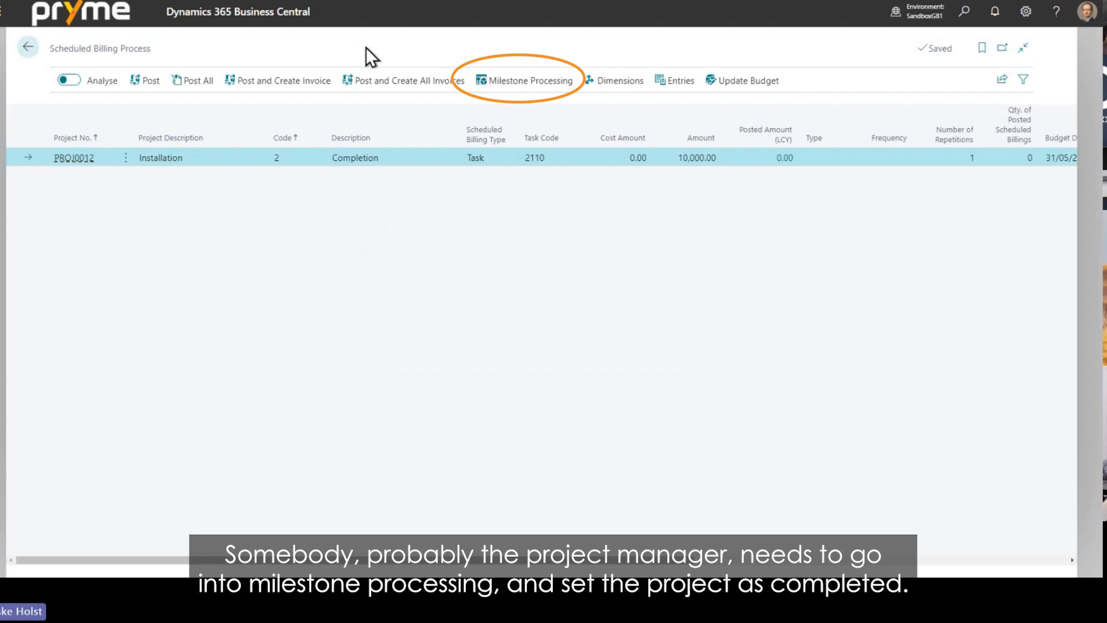
Step: Mark milestone 1 of PROJ0012 as completed in Milestone Processing and return to the scheduled billing process
{"action": "left_click", "coordinate": [499, 85]}
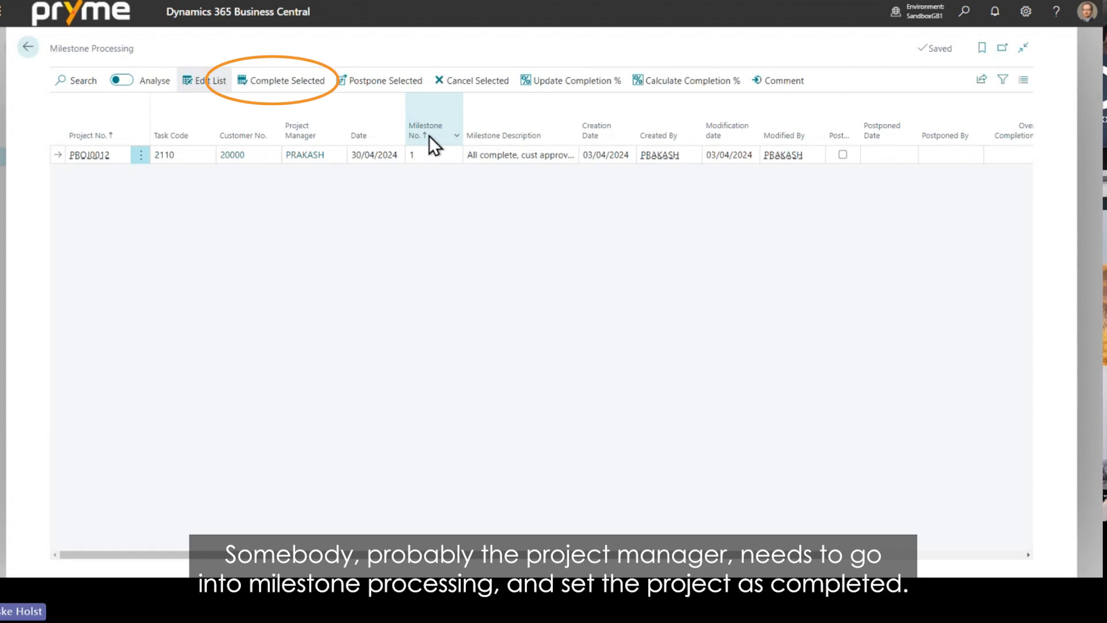
{"action": "left_click", "coordinate": [301, 84]}
{"action": "left_click", "coordinate": [594, 329]}
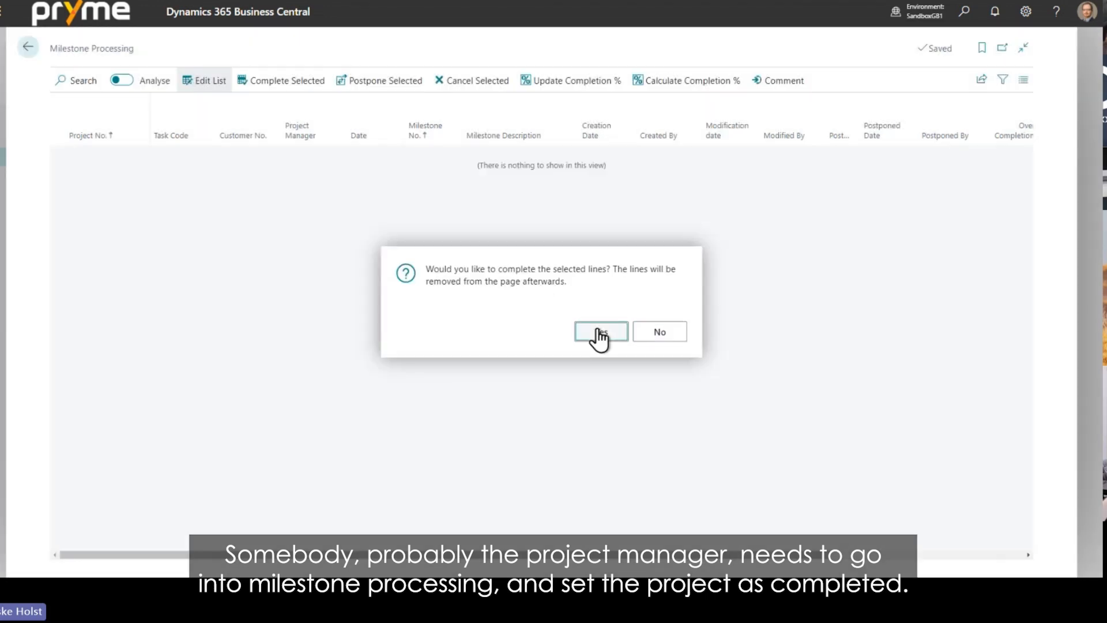
{"action": "left_click", "coordinate": [29, 48]}
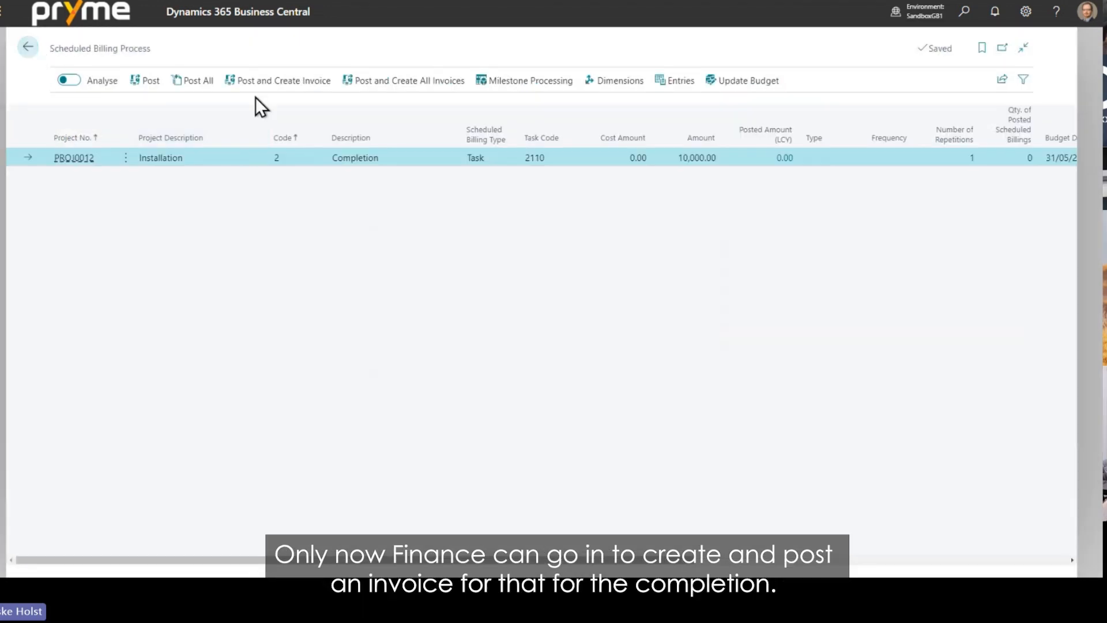
Step: Post the Completion scheduled billing, create its invoice and show the created sales document
{"action": "left_click", "coordinate": [256, 82]}
{"action": "left_click", "coordinate": [594, 333]}
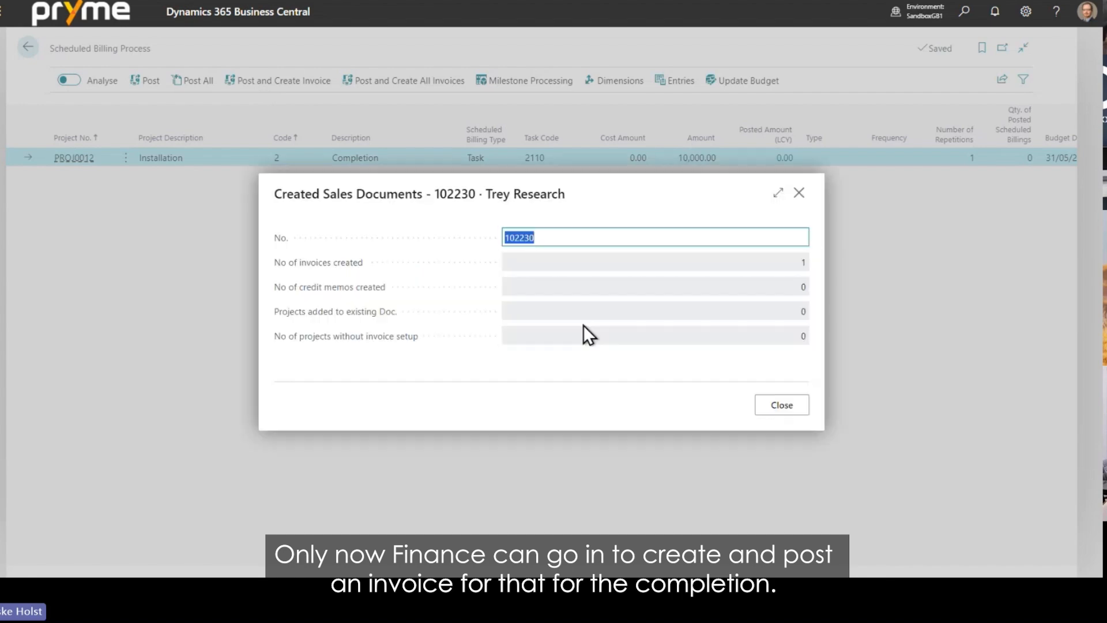
{"action": "left_click", "coordinate": [767, 405]}
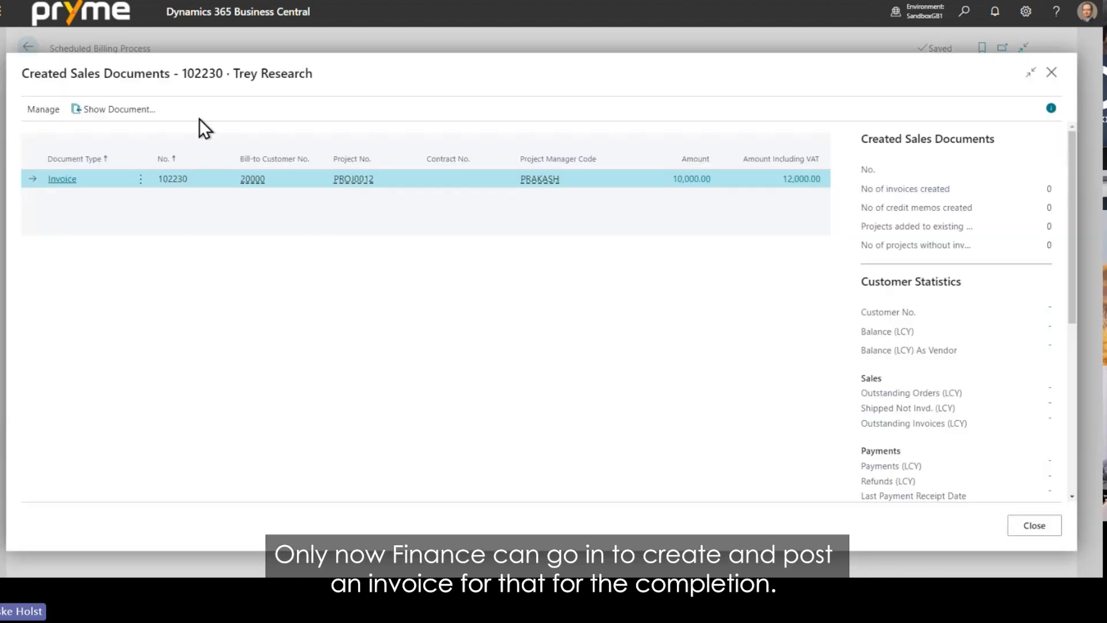
{"action": "left_click", "coordinate": [120, 117]}
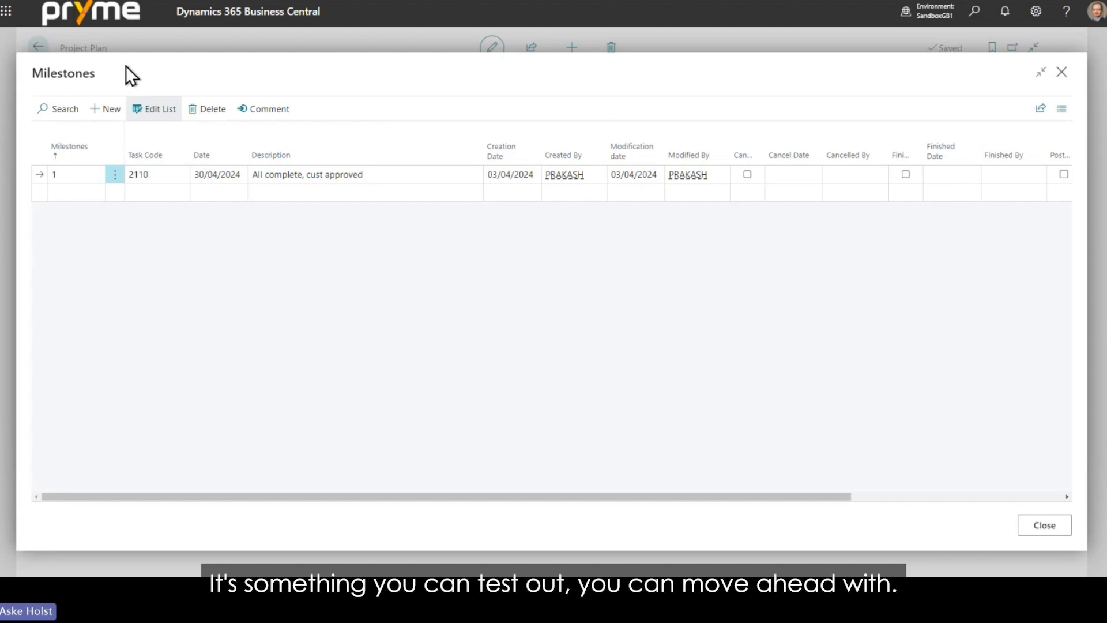
Step: Leave the milestones and project plan of PROJ0012 and open the scheduled billings processing page
{"action": "left_click", "coordinate": [1041, 525]}
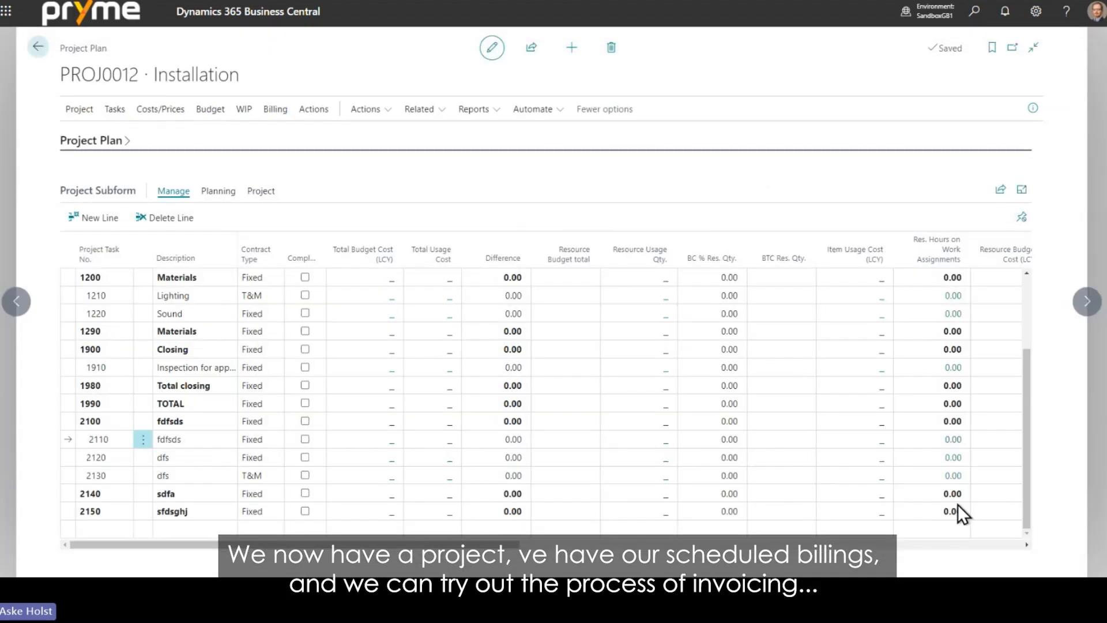
{"action": "left_click", "coordinate": [39, 58]}
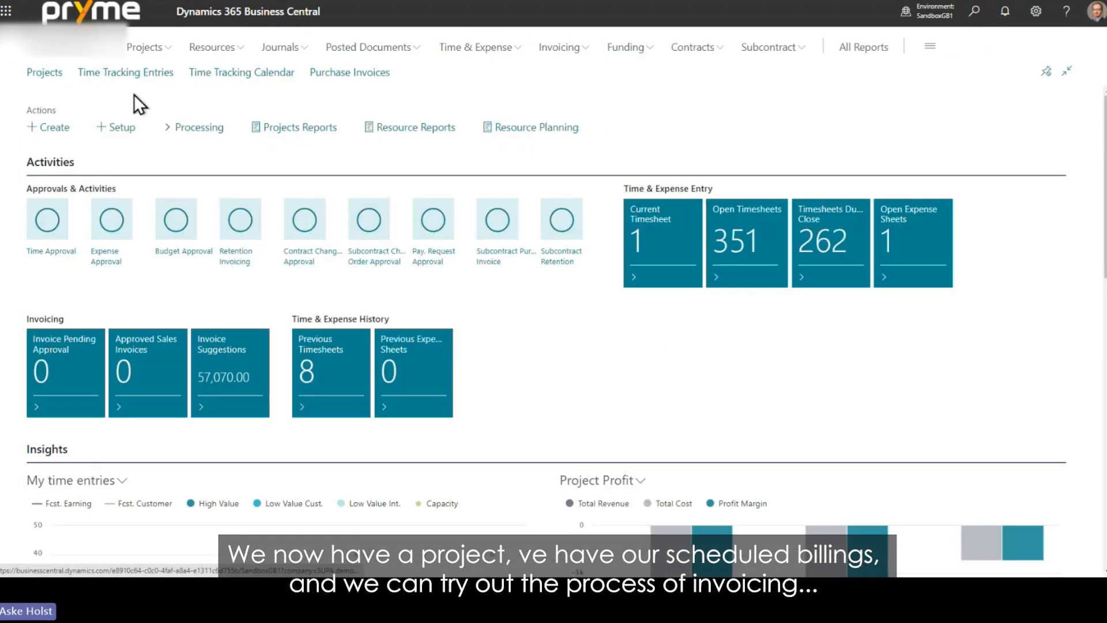
{"action": "left_click", "coordinate": [143, 128]}
{"action": "left_click", "coordinate": [226, 134]}
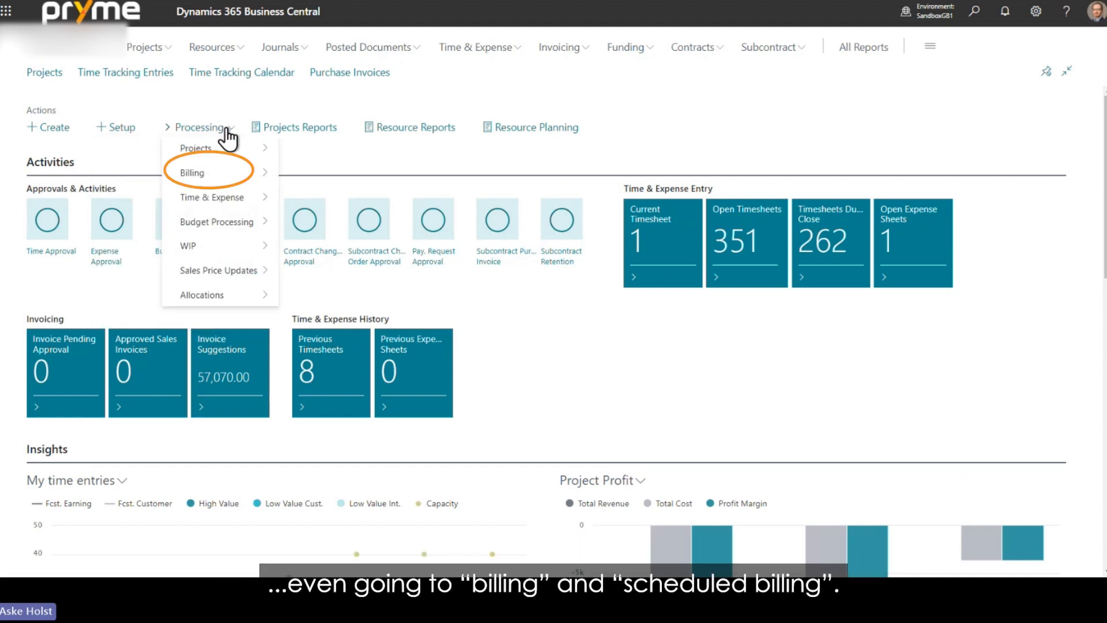
{"action": "mouse_move", "coordinate": [225, 173]}
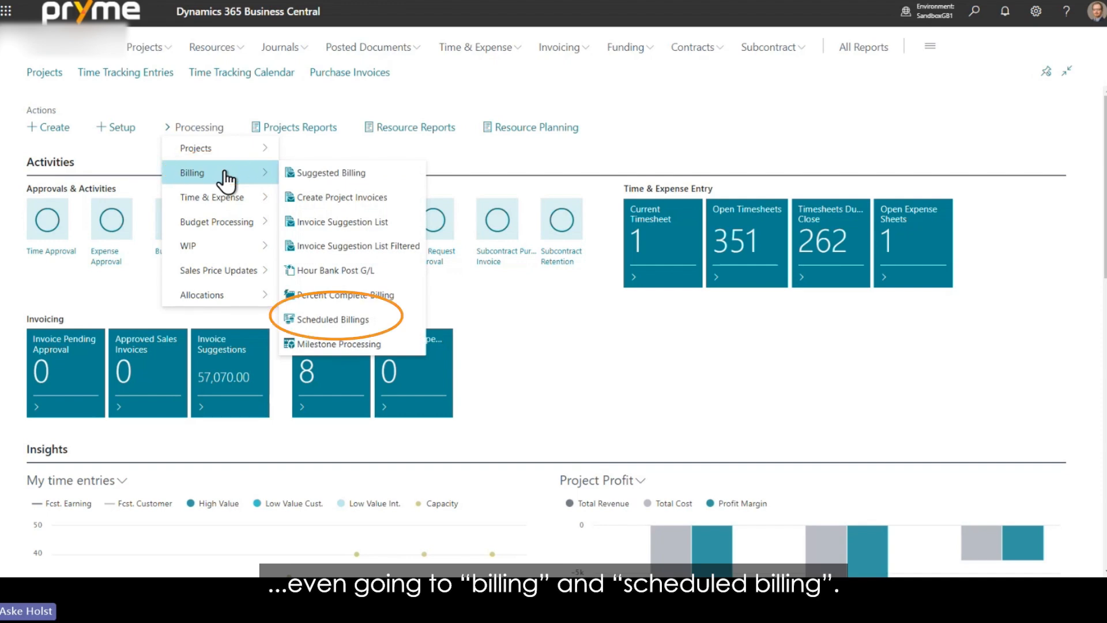
{"action": "left_click", "coordinate": [355, 324]}
Step: Post the UP-front scheduled billing, create its invoice and check the unit price on the invoice line
{"action": "left_click", "coordinate": [236, 157]}
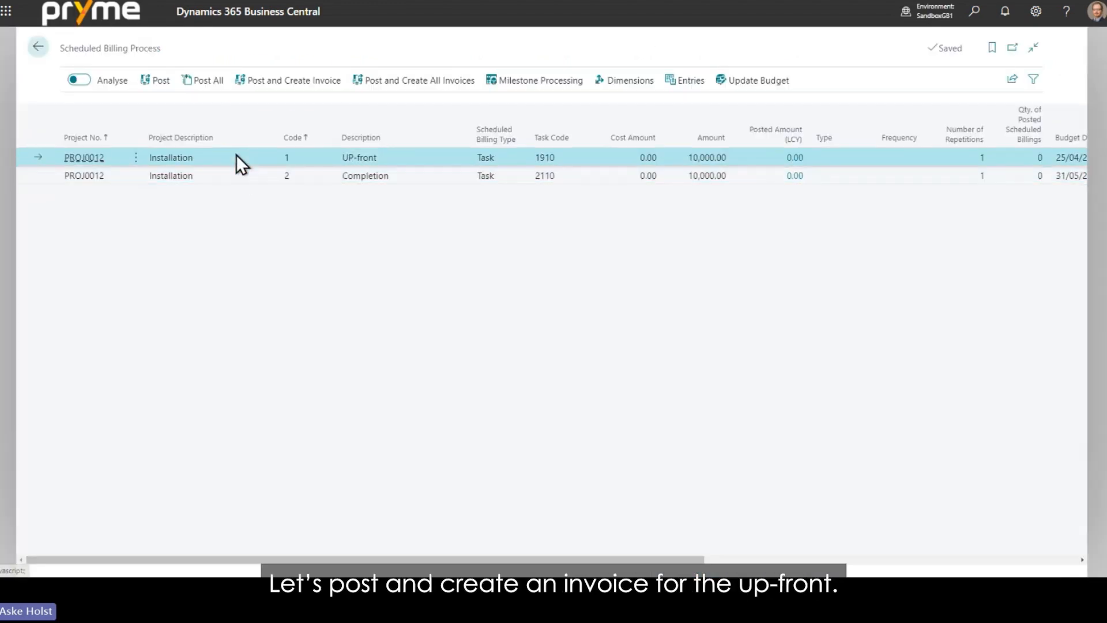
{"action": "left_click", "coordinate": [282, 82]}
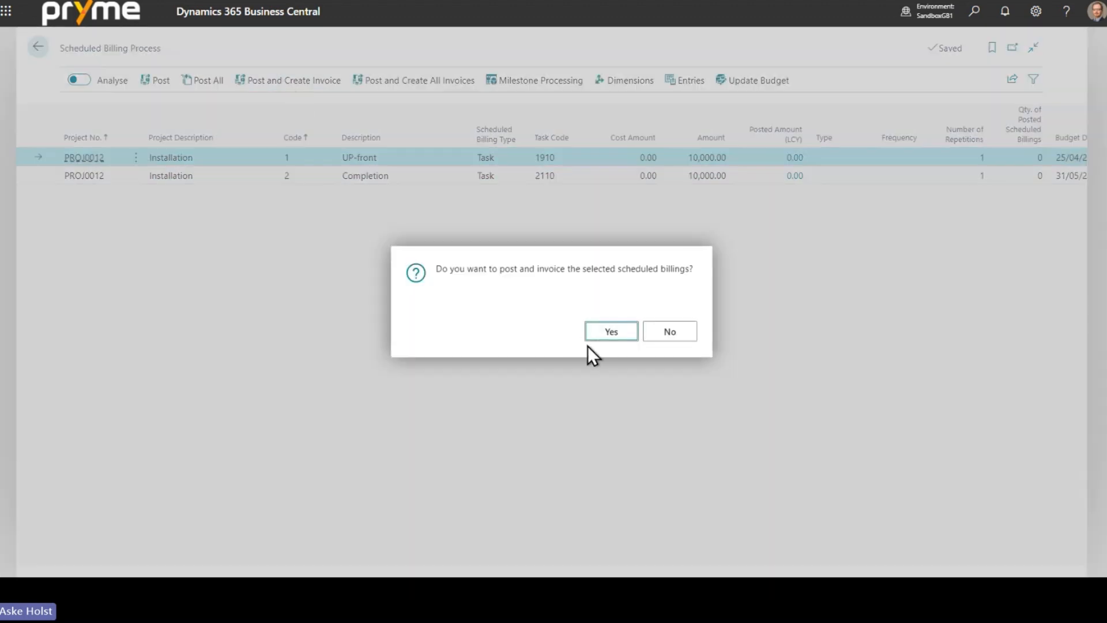
{"action": "left_click", "coordinate": [604, 336]}
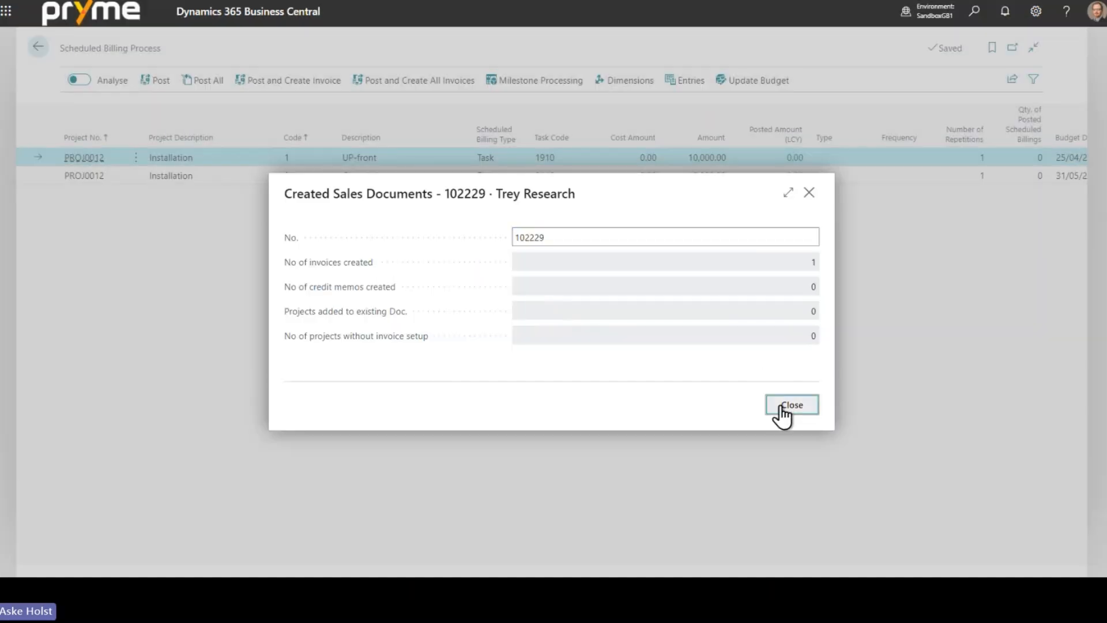
{"action": "left_click", "coordinate": [780, 411]}
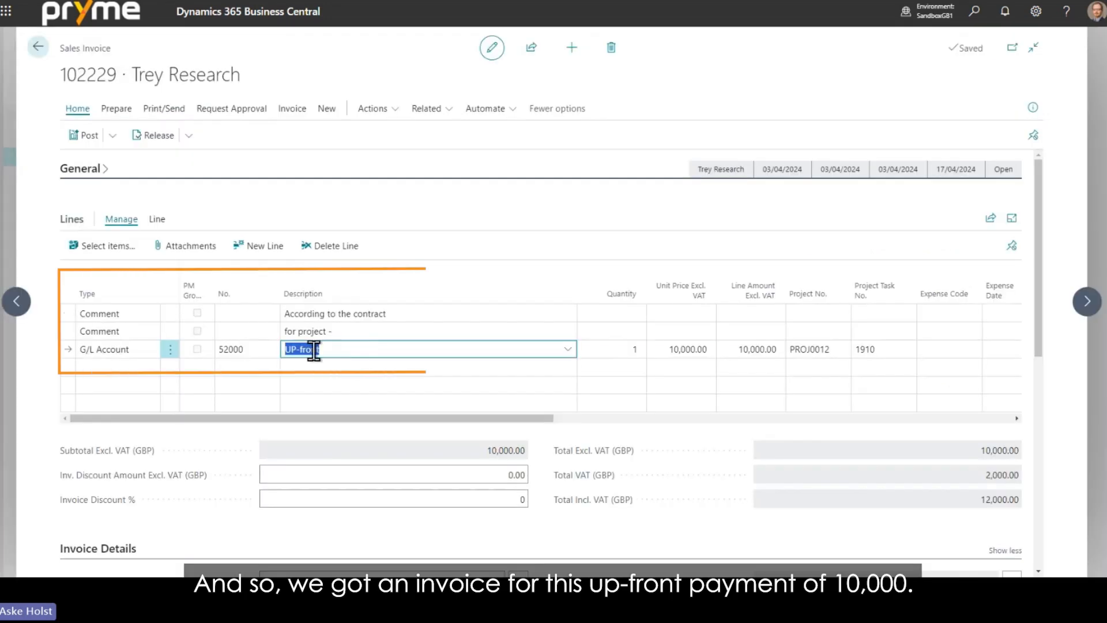
{"action": "left_click", "coordinate": [667, 351]}
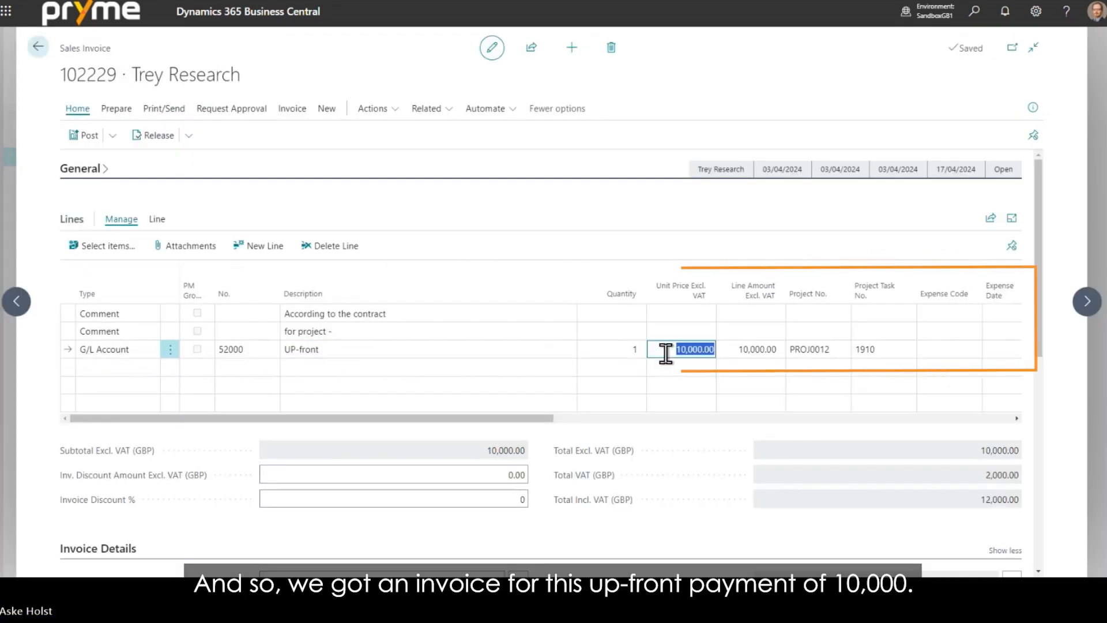